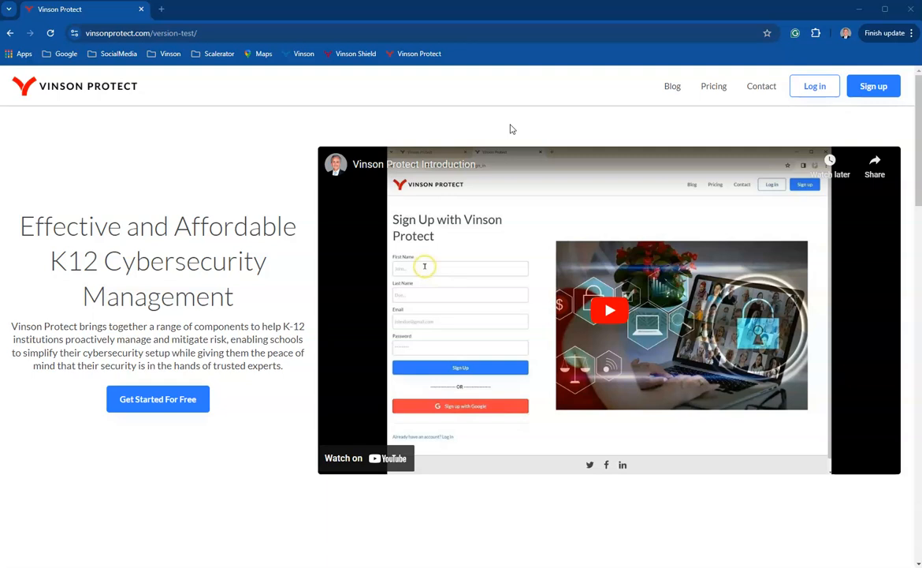
pyautogui.click(496, 89)
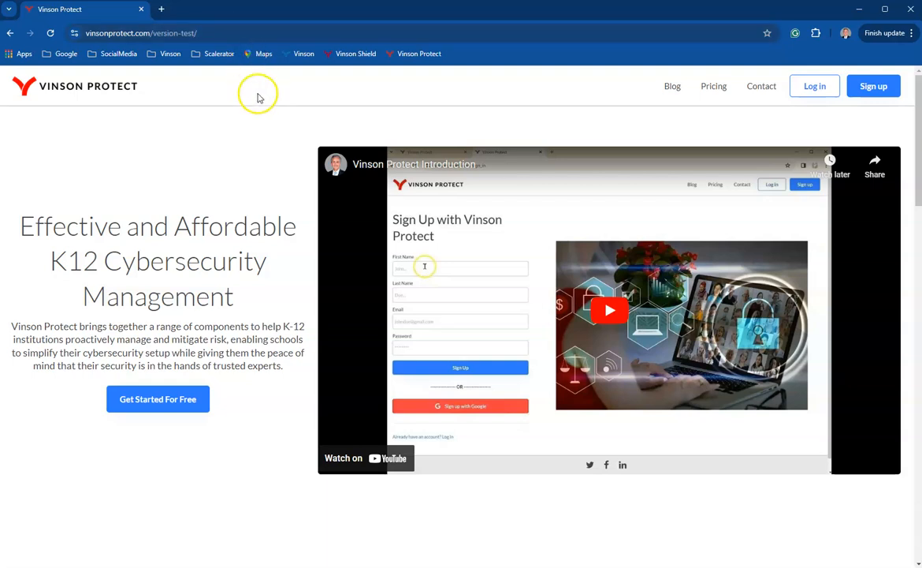
pyautogui.moveTo(85, 36); pyautogui.dragTo(152, 34)
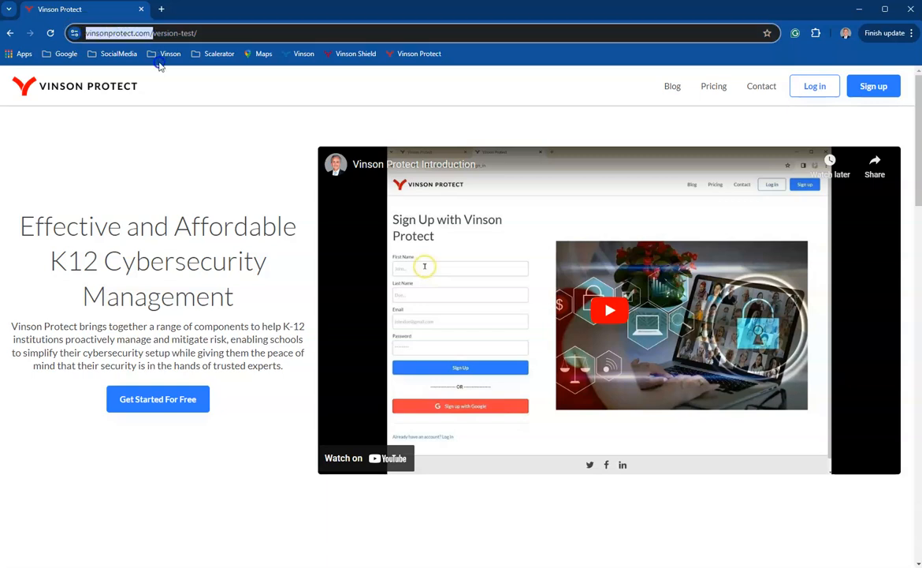
pyautogui.click(375, 87)
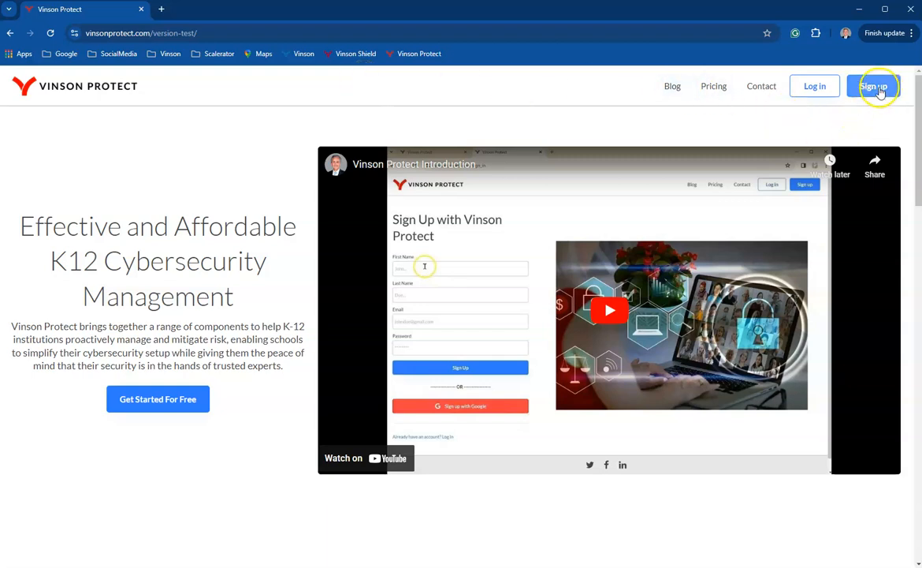
# Open the sign-up form and fill in the first name, last name, e-mail address and account password.
pyautogui.click(805, 82)
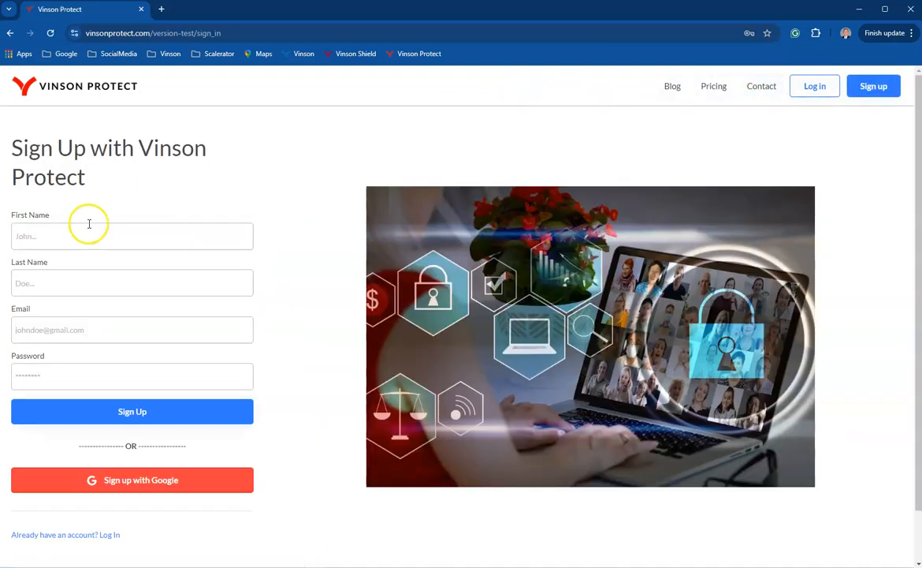
pyautogui.click(35, 235)
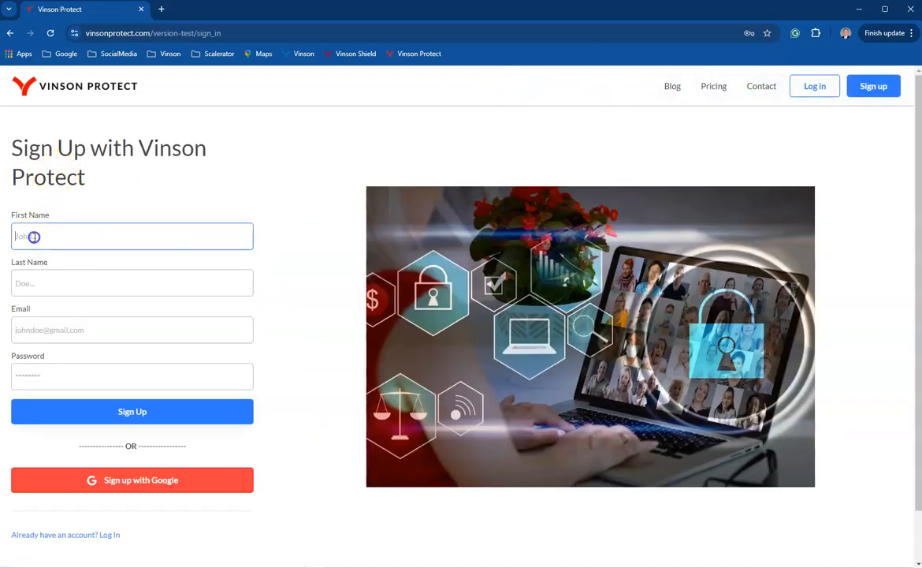
pyautogui.press('Tab')
pyautogui.press('Tab')
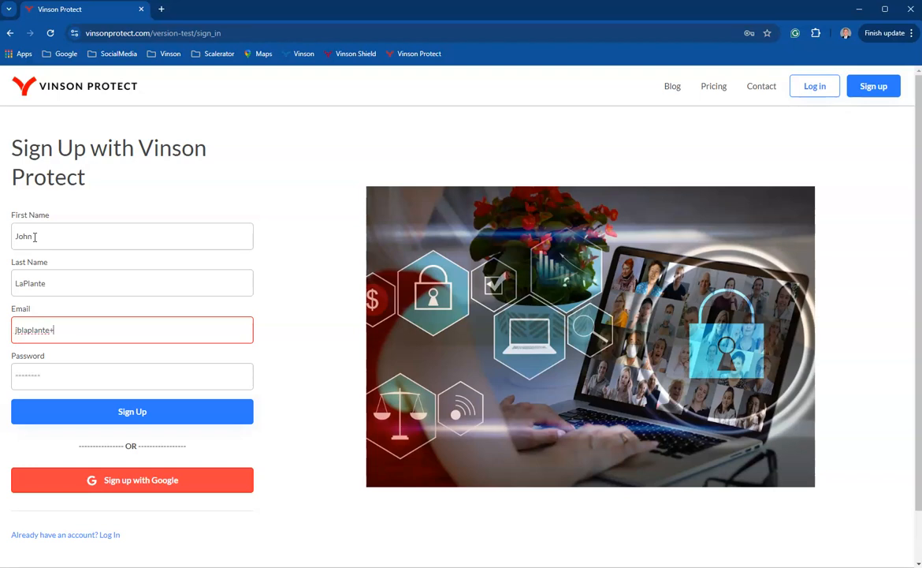
pyautogui.press('Tab')
pyautogui.write('•••')
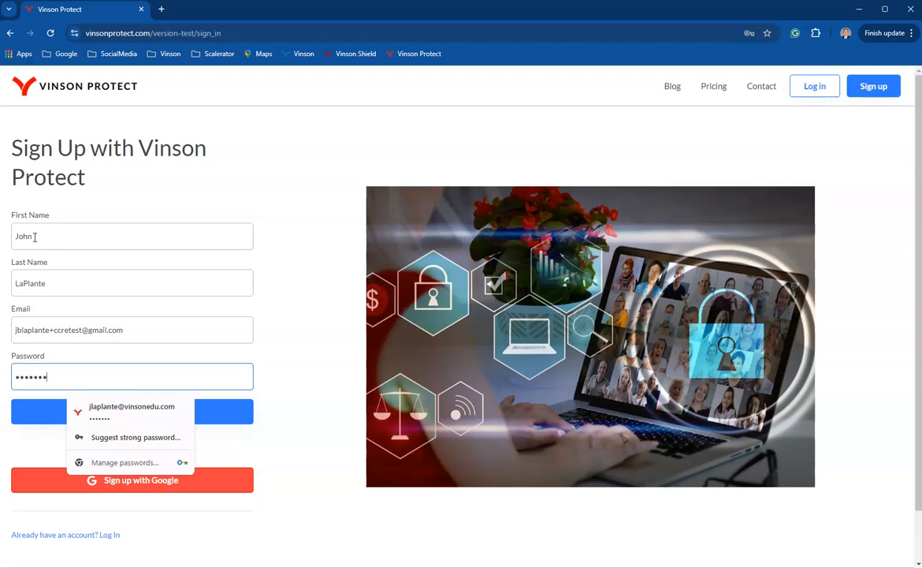
# Submit the sign-up form to create the account and decline saving the password in the browser.
pyautogui.click(298, 247)
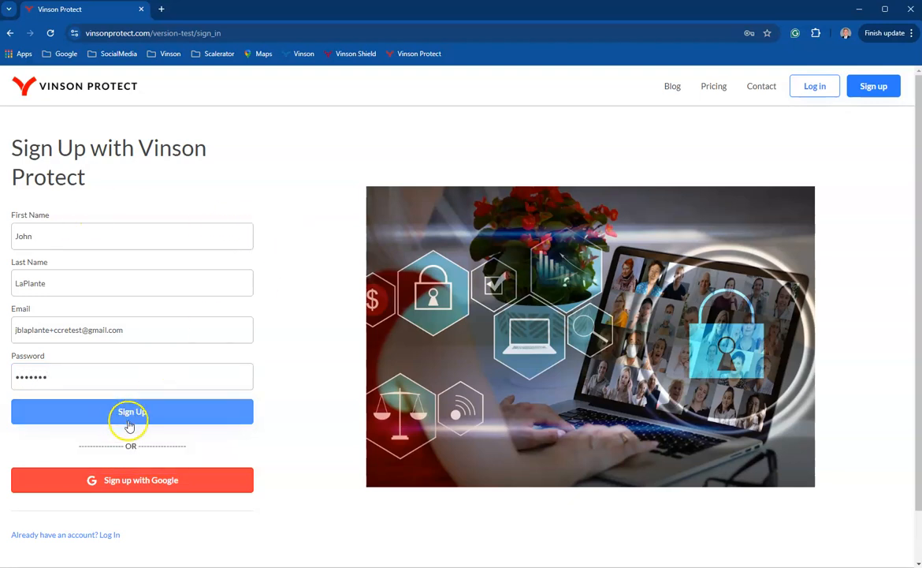
pyautogui.click(150, 479)
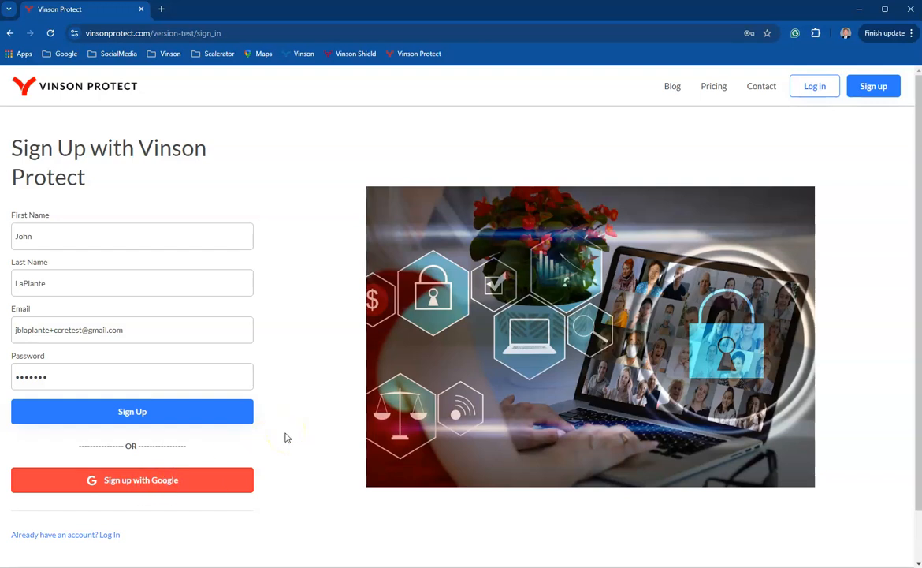
pyautogui.click(144, 415)
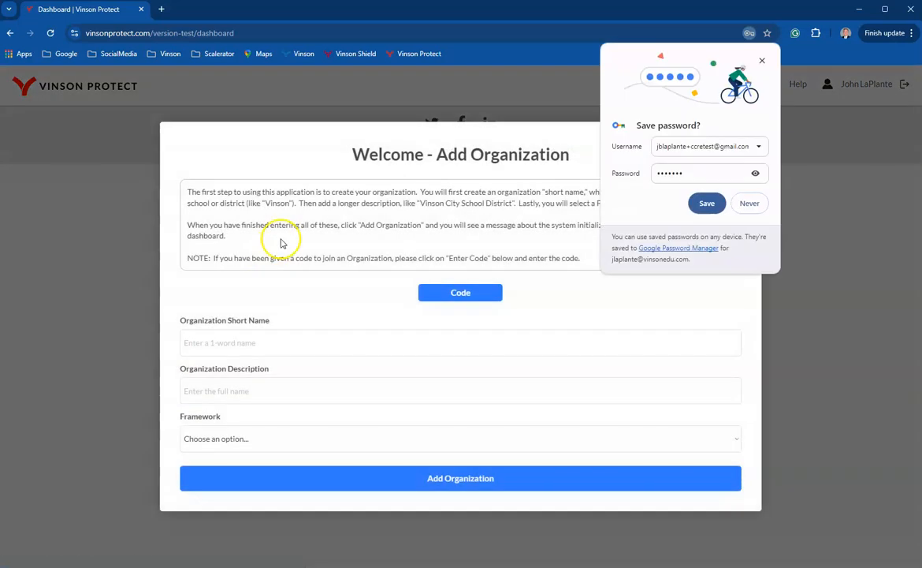
pyautogui.click(748, 204)
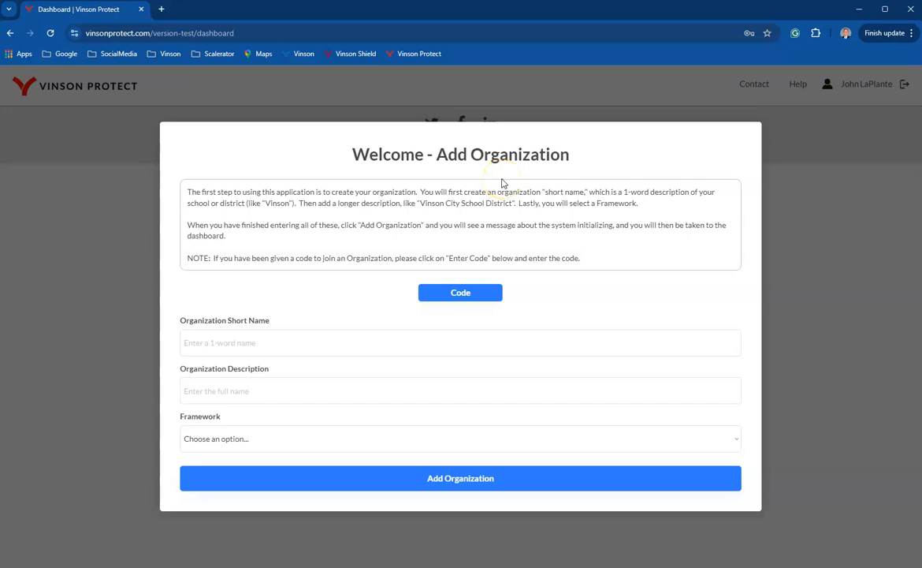
# Enter CCRETest as the organization short name and CCRE Testing District as the organization description.
pyautogui.click(211, 340)
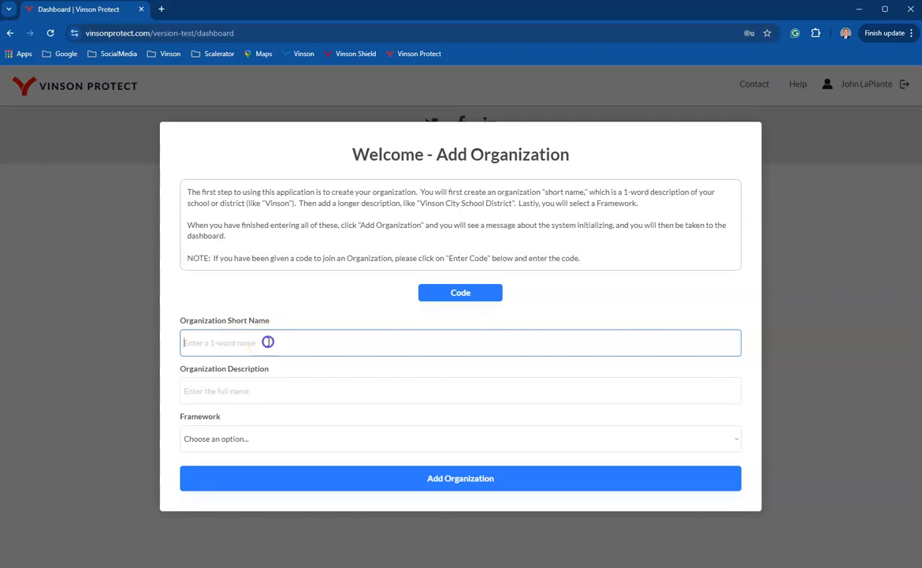
pyautogui.write('cc')
pyautogui.press('Tab')
pyautogui.write('CCTR')
pyautogui.press('BackSpace')
pyautogui.press('BackSpace')
pyautogui.write('RE ')
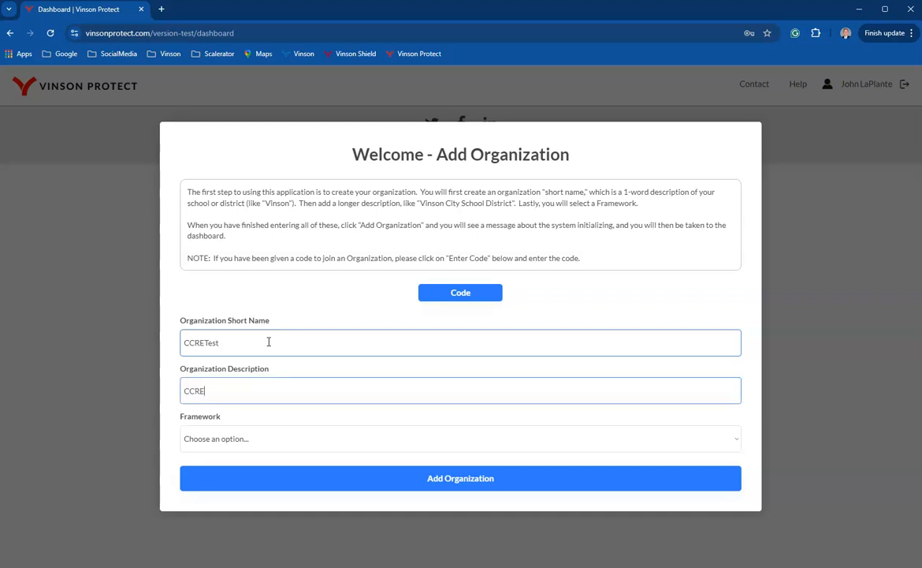
pyautogui.write('Testing District')
# Choose Cybersecurity Rubric v2 as the framework and add the organization.
pyautogui.click(277, 439)
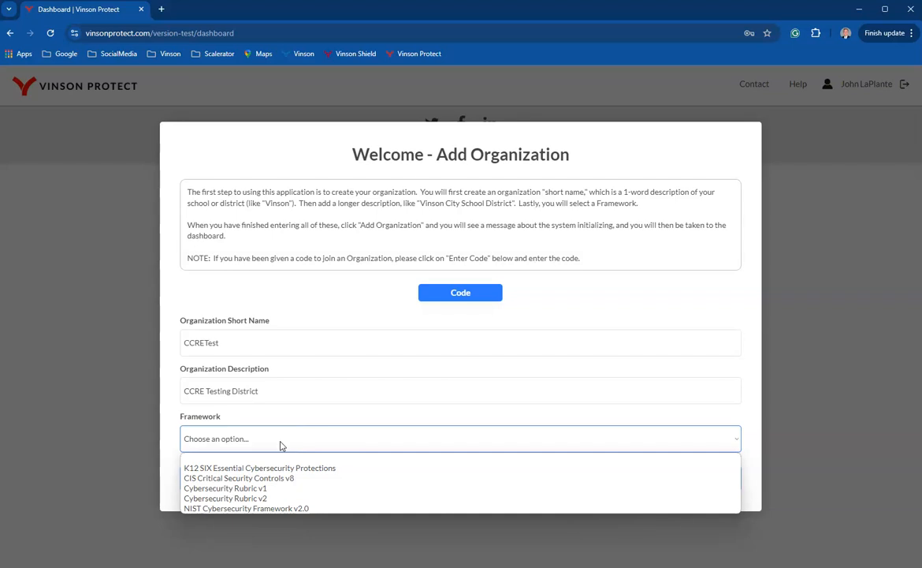
pyautogui.rightClick(280, 440)
pyautogui.click(269, 443)
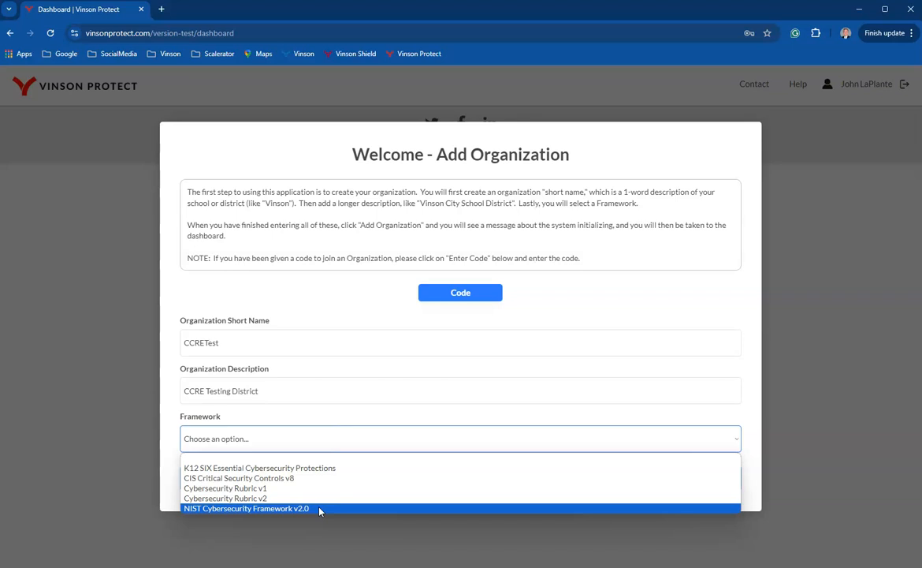
pyautogui.click(243, 499)
pyautogui.click(469, 481)
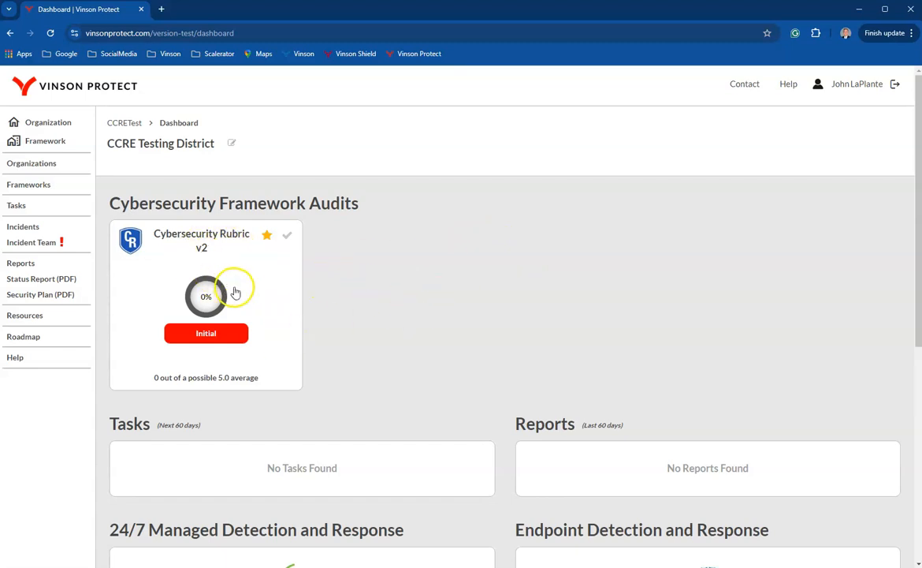
# Open the GV.OC control of the Cybersecurity Rubric v2 audit, dismissing the introductory messages on the way.
pyautogui.click(209, 260)
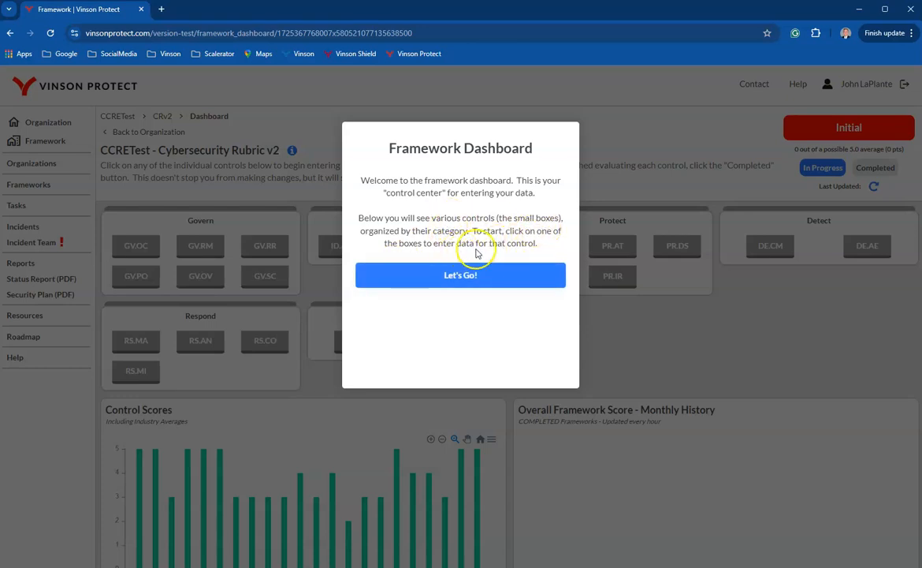
pyautogui.click(465, 277)
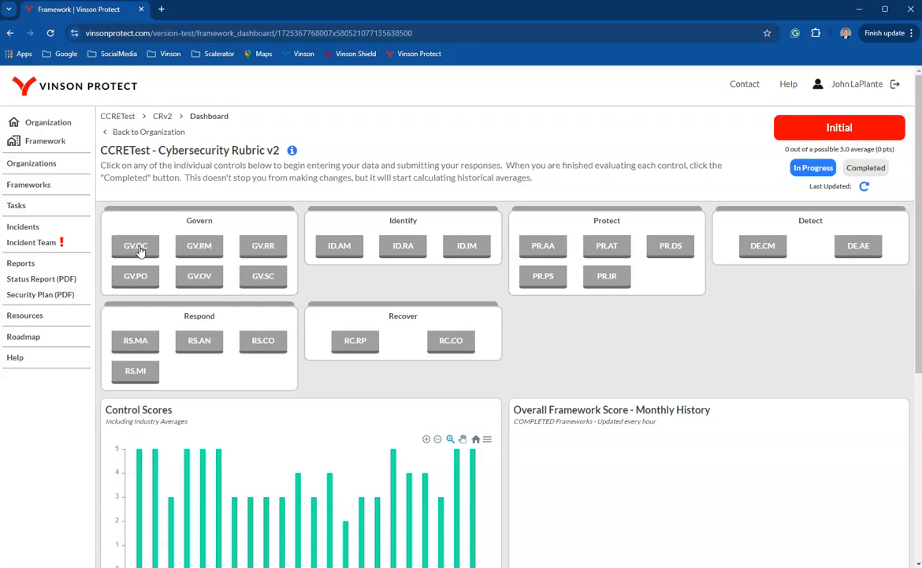
pyautogui.click(138, 247)
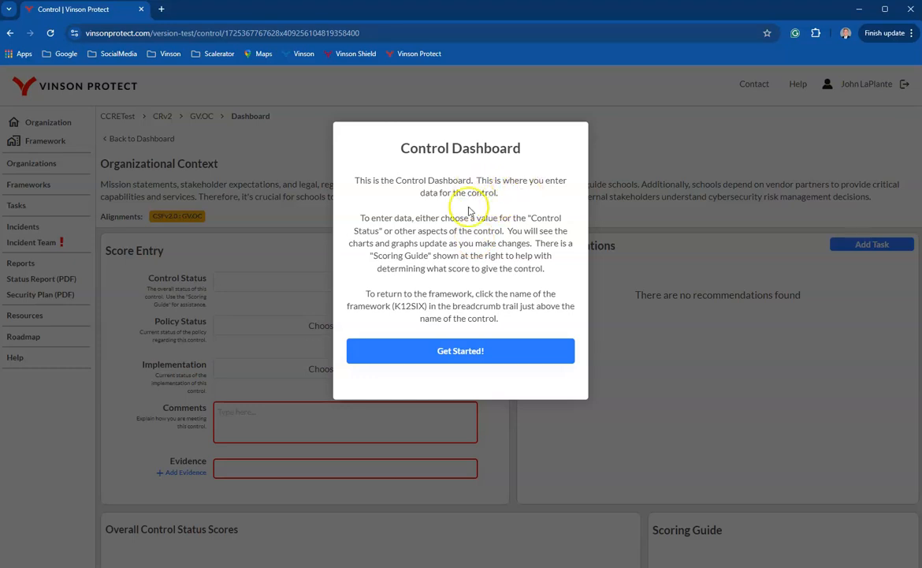
pyautogui.click(469, 350)
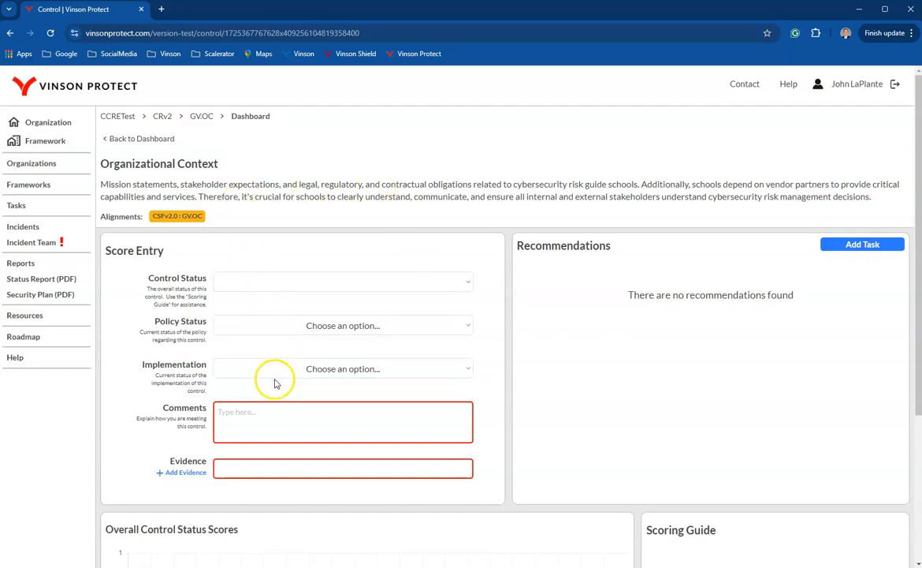
# Open the Scoring Guide PDF and examine its Organizational Context maturity levels, especially the Repeatable description.
pyautogui.click(236, 284)
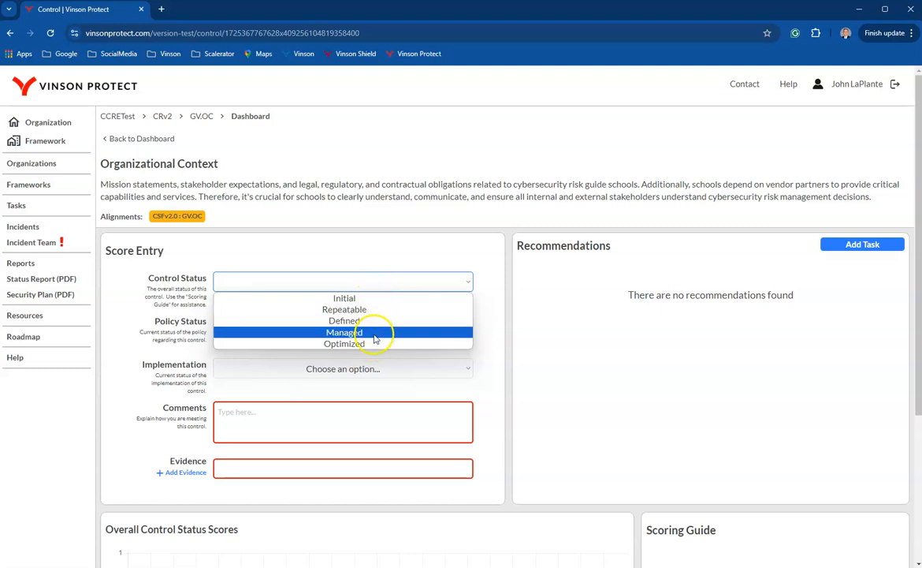
pyautogui.click(377, 260)
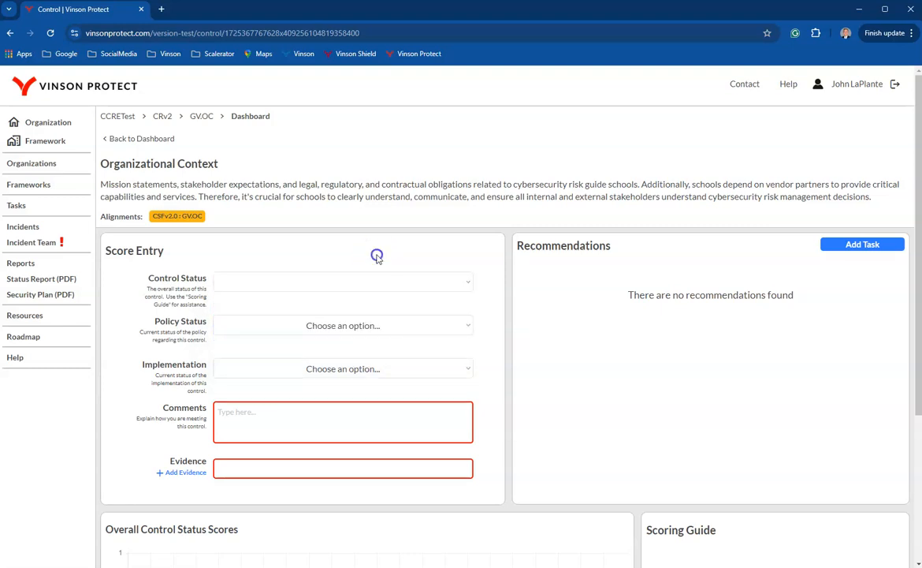
pyautogui.click(662, 533)
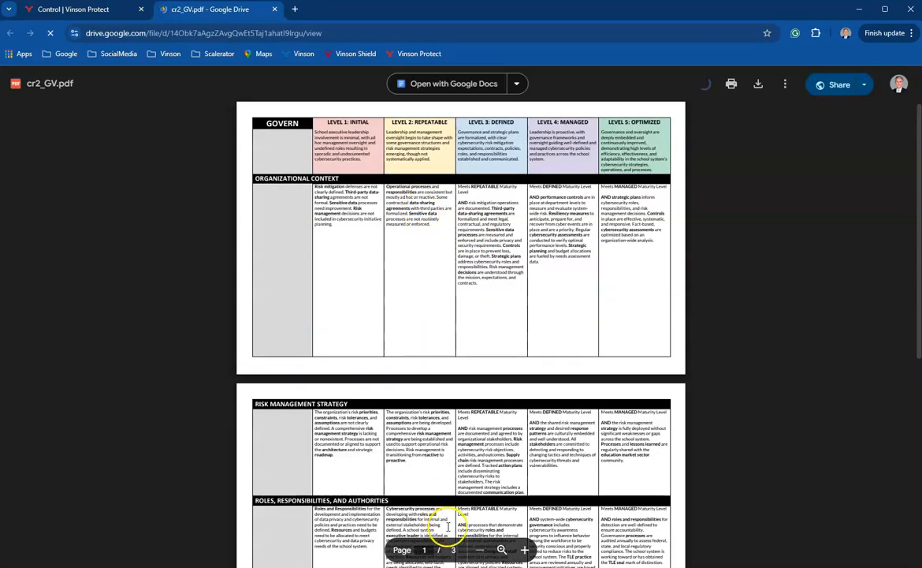
pyautogui.click(502, 550)
pyautogui.scroll(5, 449, 346)
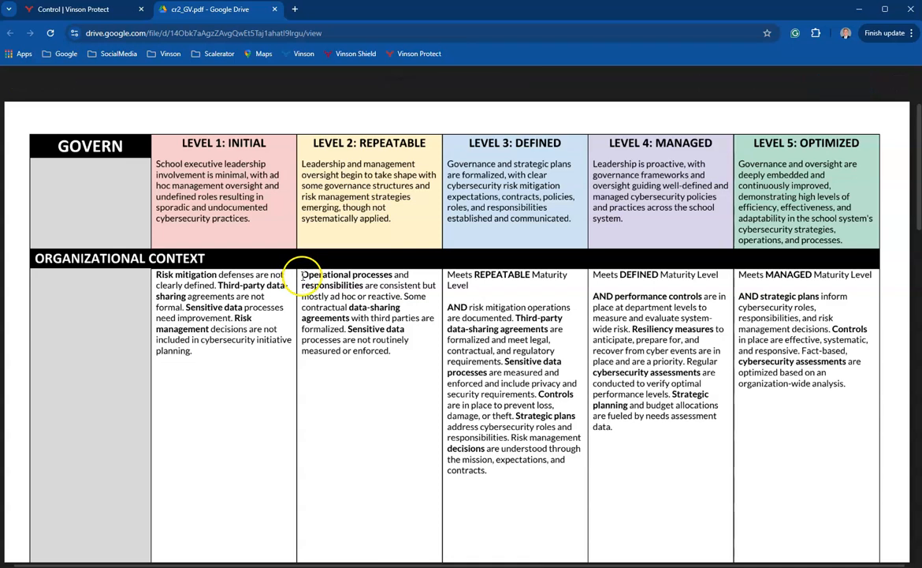
pyautogui.moveTo(303, 275); pyautogui.dragTo(366, 329)
pyautogui.click(368, 312)
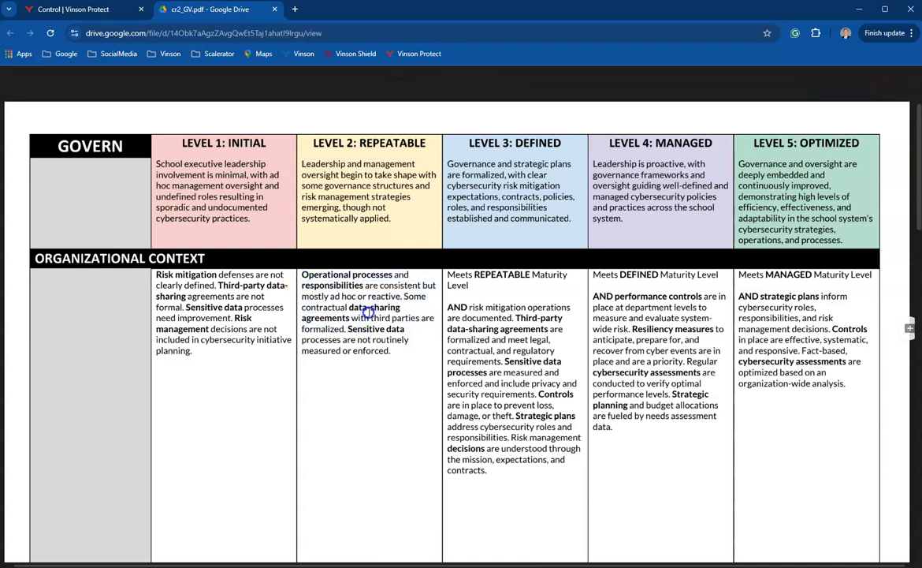
# Return to the GV.OC control page and set Control Status to Repeatable and Policy Status to Informal.
pyautogui.click(79, 10)
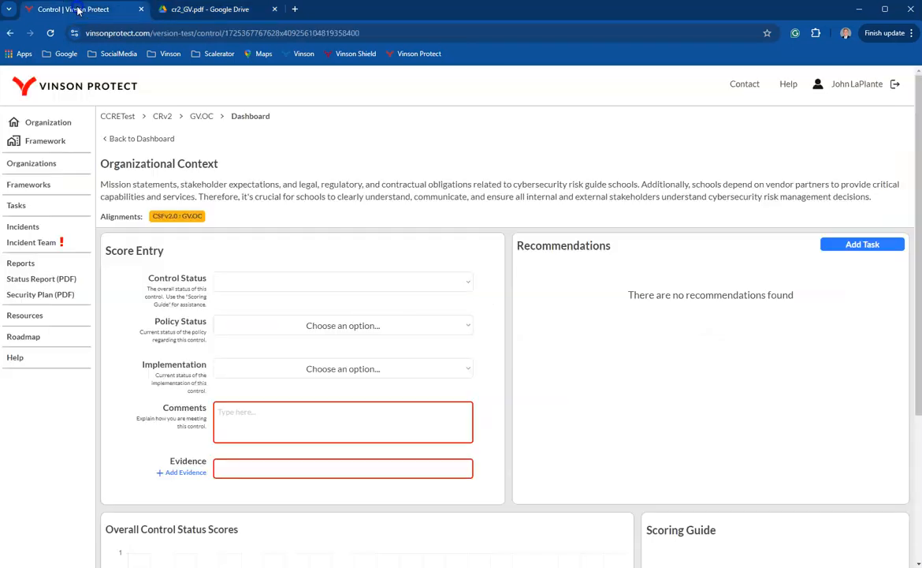
pyautogui.click(300, 284)
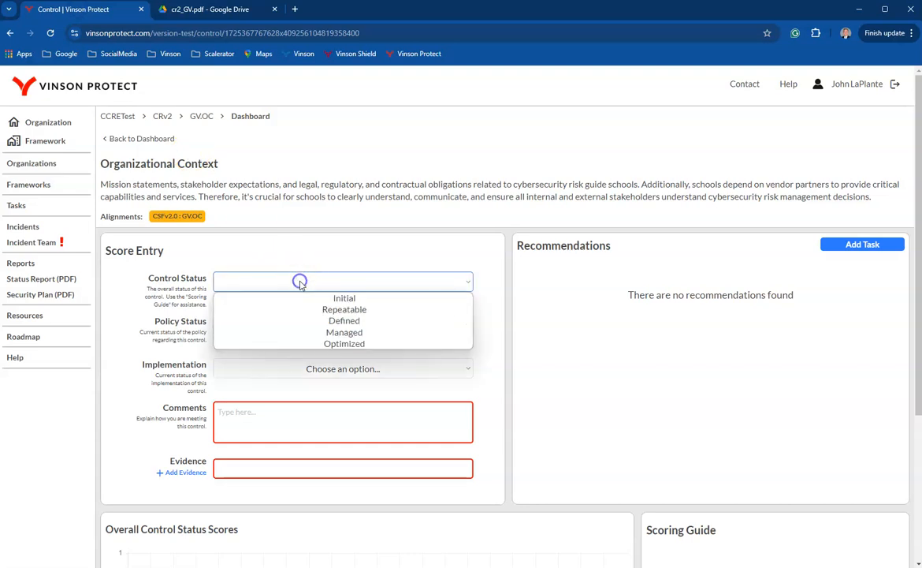
pyautogui.click(340, 310)
pyautogui.click(318, 245)
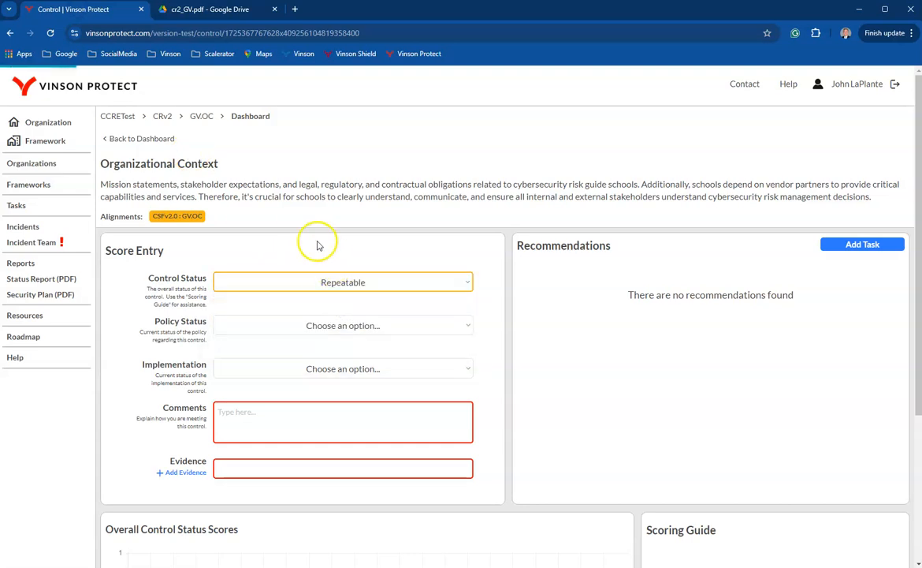
pyautogui.click(345, 327)
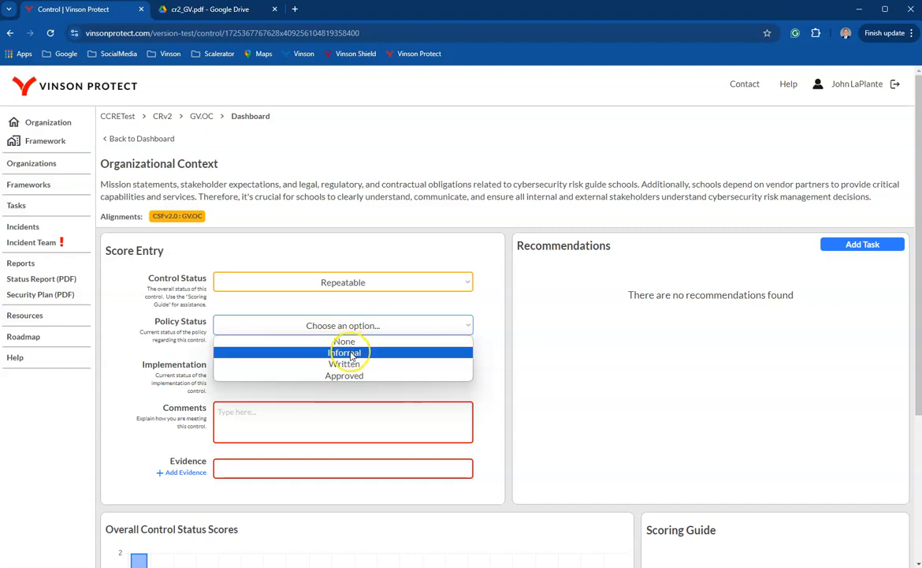
pyautogui.click(352, 353)
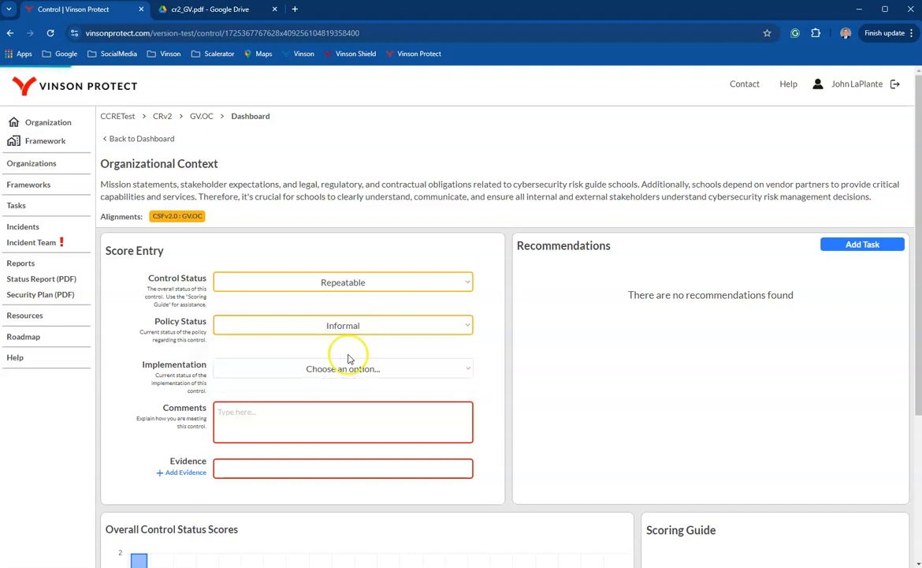
# Set Implementation to Mostly and enter the comment "Governance is in initial stages.".
pyautogui.click(351, 368)
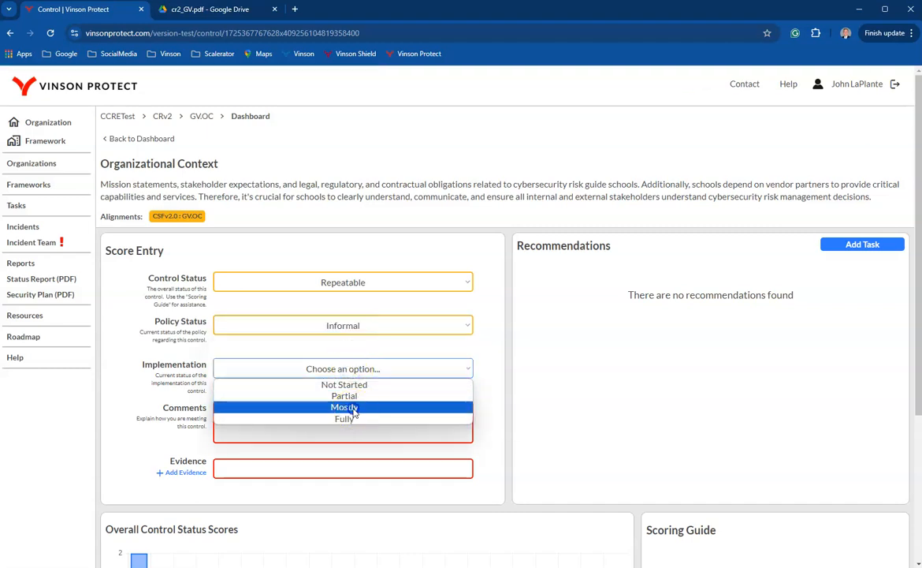
pyautogui.click(354, 408)
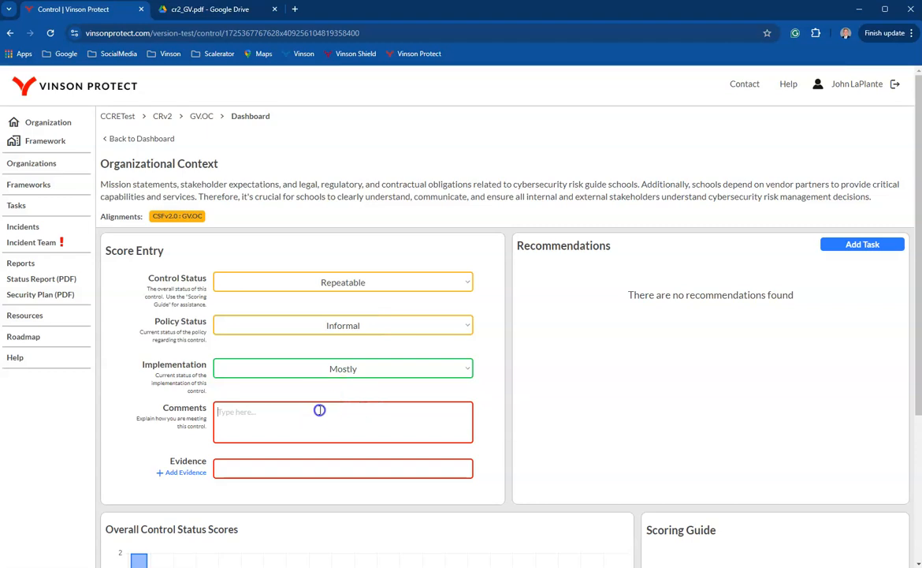
pyautogui.write('Governance is in initial stages.')
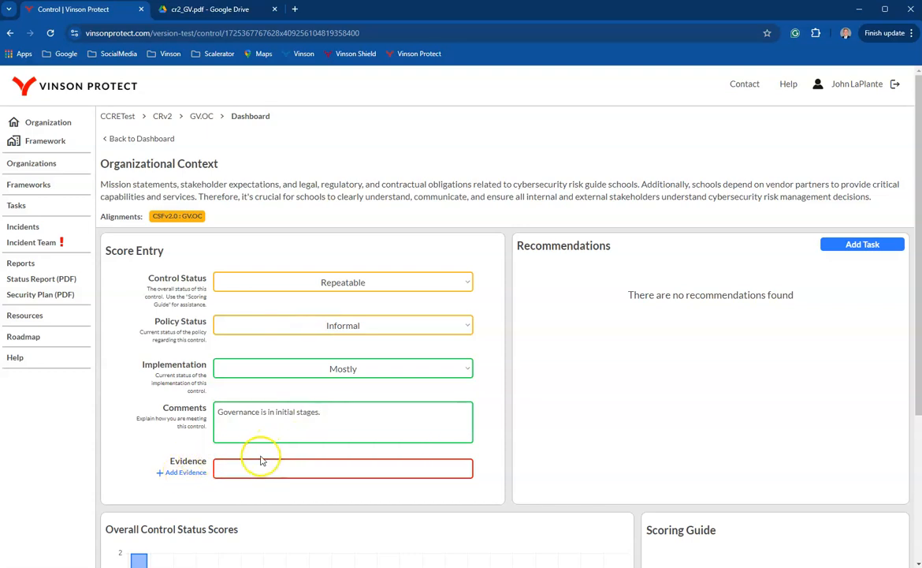
# Add evidence named "Informal Policy" to the Organizational Context control, with the policy document uploaded as Evidence File 1.
pyautogui.click(189, 472)
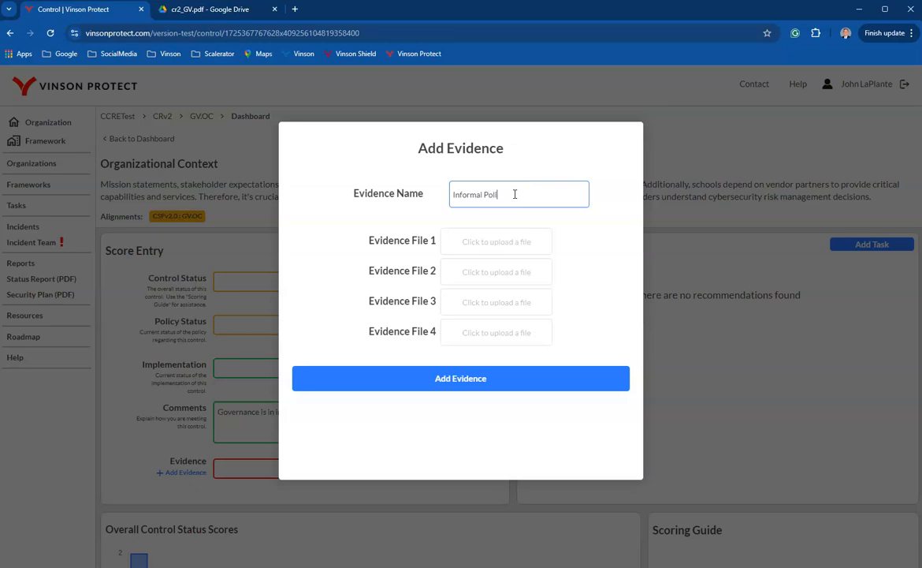
pyautogui.click(497, 241)
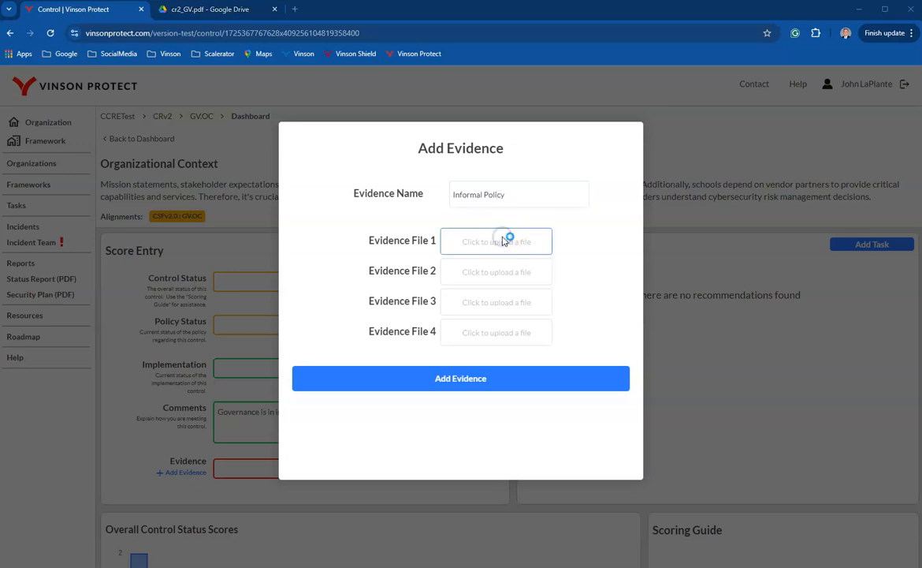
pyautogui.doubleClick(244, 96)
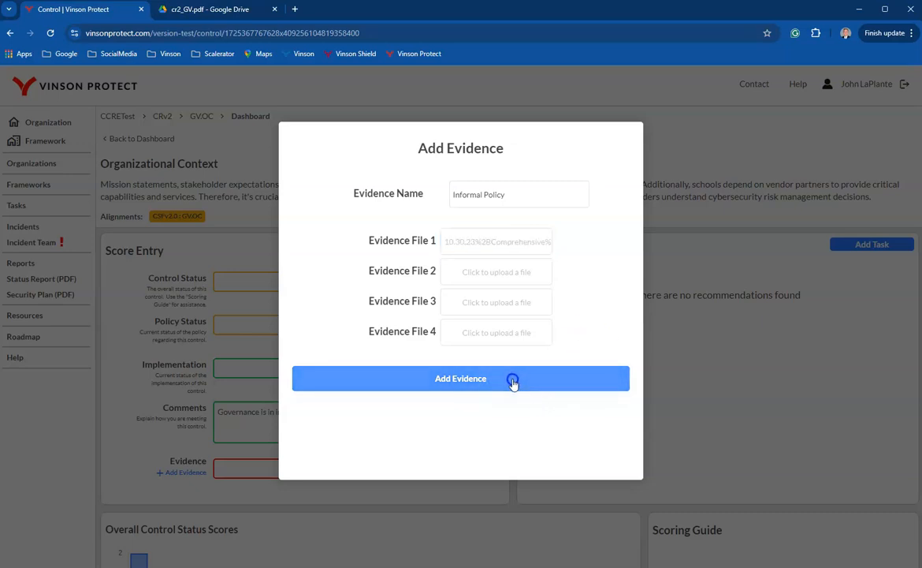
pyautogui.click(513, 380)
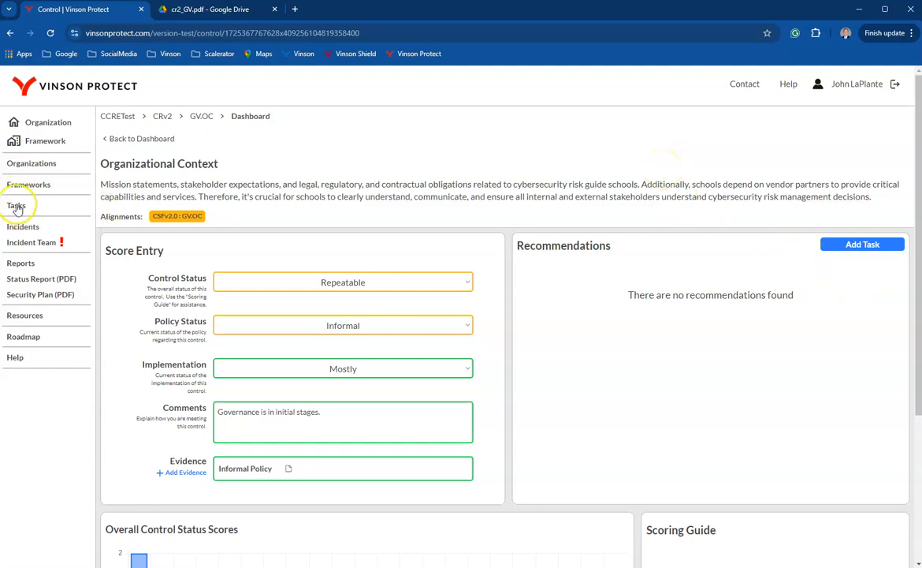
# Start a new task for the control with the name "Test CCRE" and the description "Test CCRE Task".
pyautogui.click(865, 247)
pyautogui.click(442, 175)
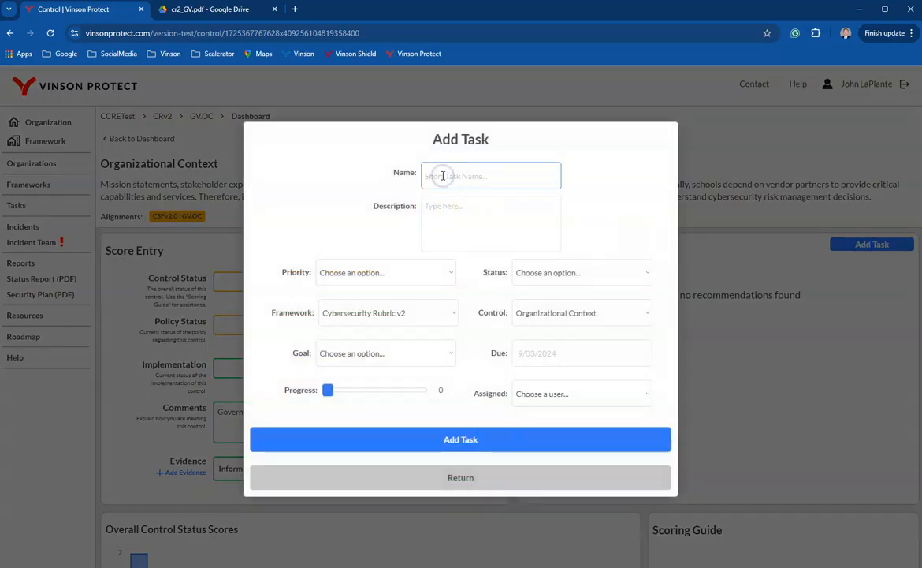
pyautogui.press('Tab')
pyautogui.write('Test CCR')
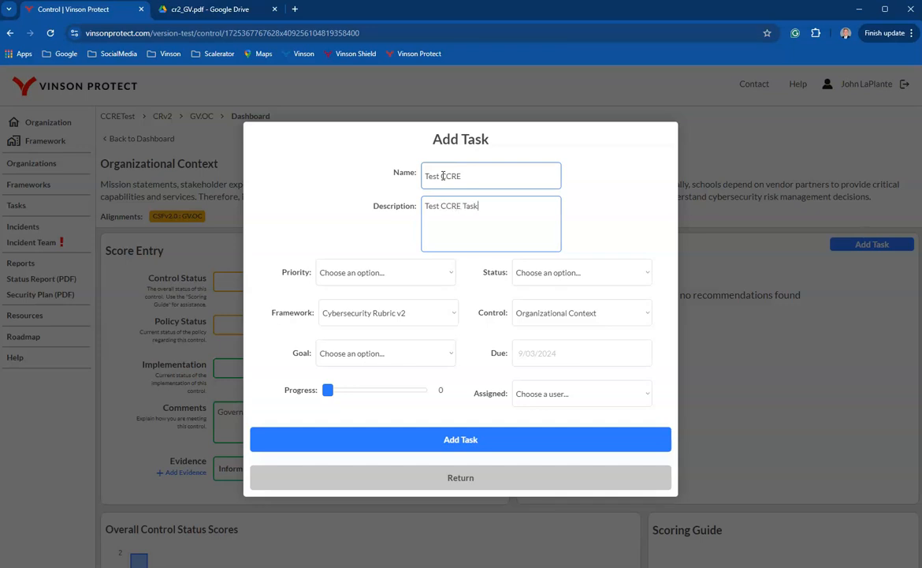
# Set the task's priority to Medium, its status to Planned and its goal to Defined.
pyautogui.click(373, 271)
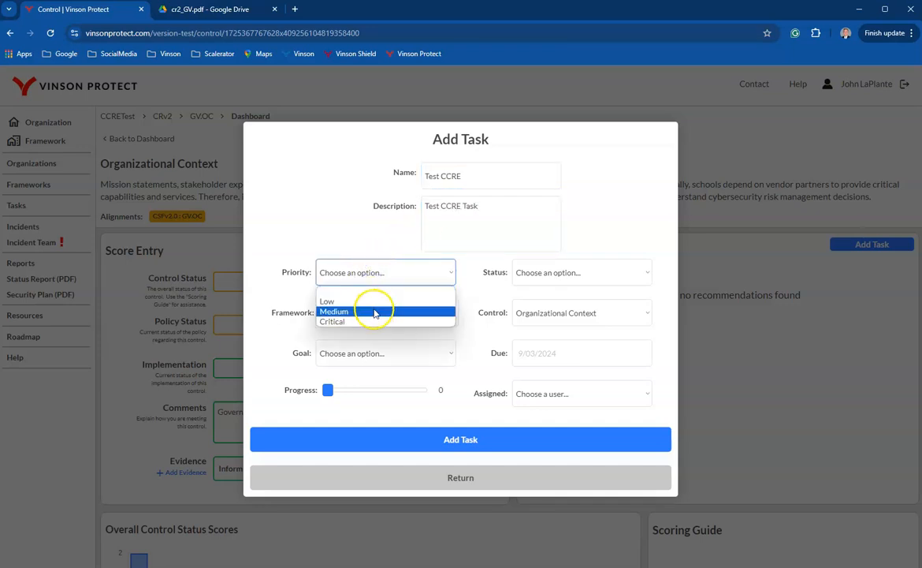
pyautogui.click(375, 313)
pyautogui.click(548, 272)
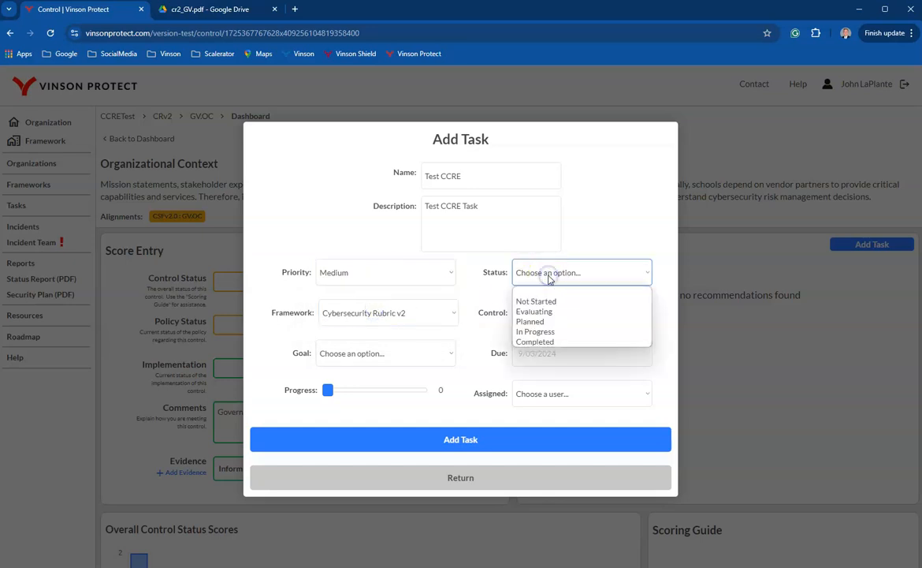
pyautogui.click(544, 321)
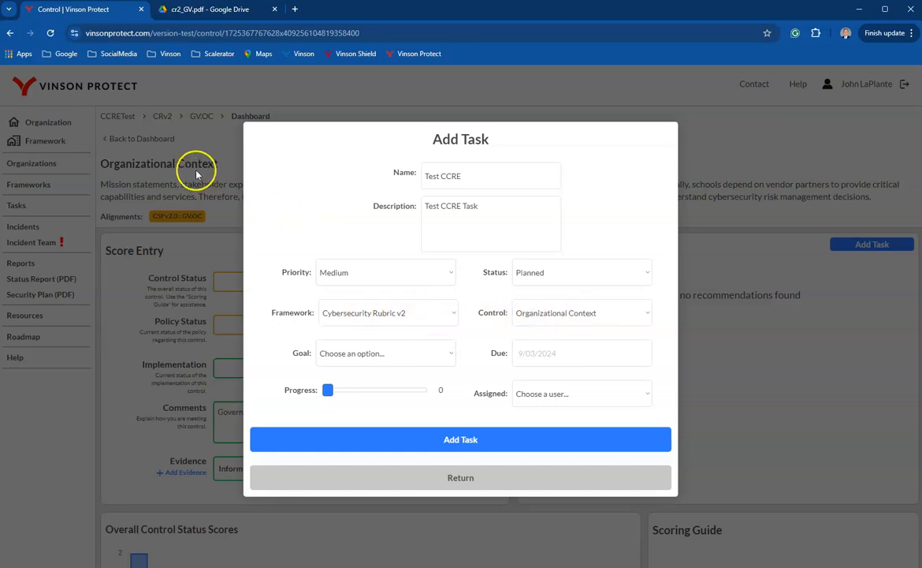
pyautogui.click(377, 357)
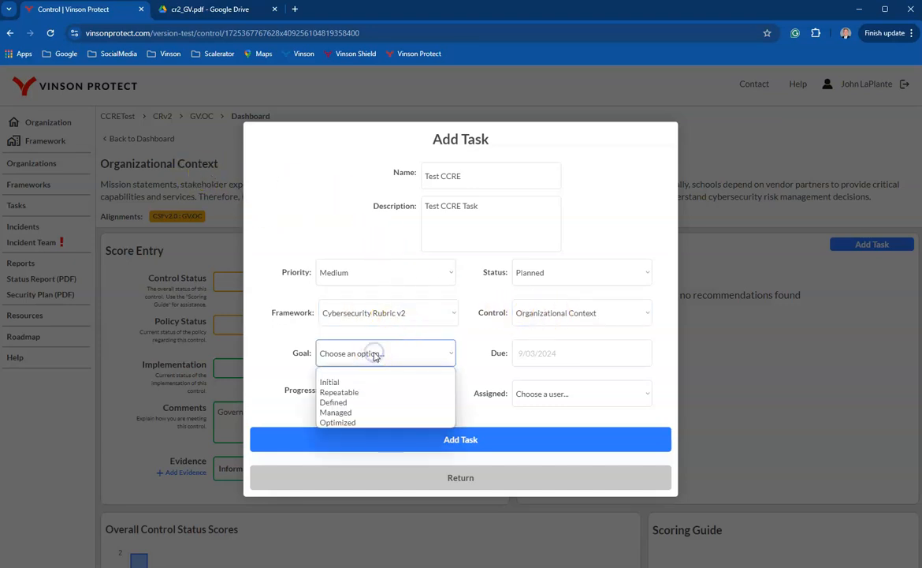
pyautogui.click(374, 402)
# Set the task's due date to 9/20/2024, assign it to the listed user and add the task.
pyautogui.click(556, 354)
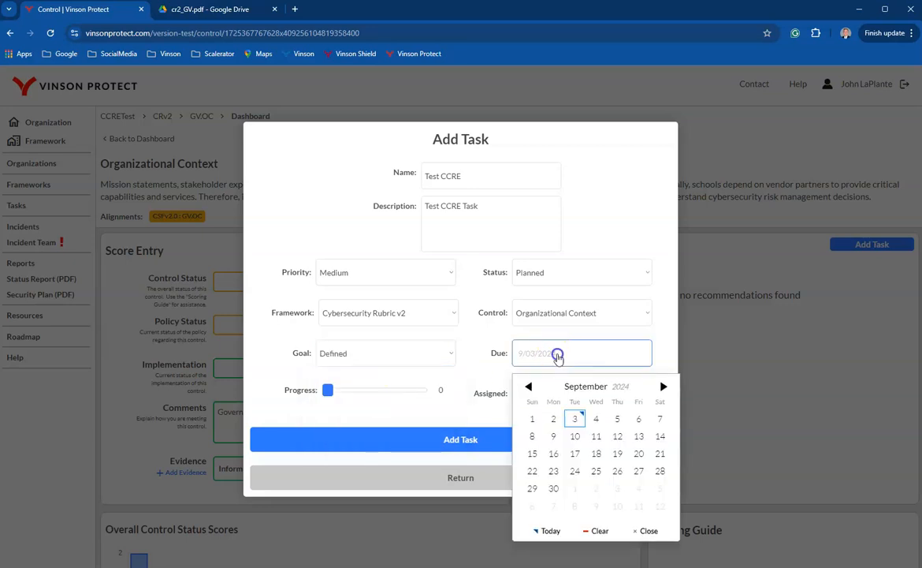
pyautogui.click(640, 450)
pyautogui.click(539, 395)
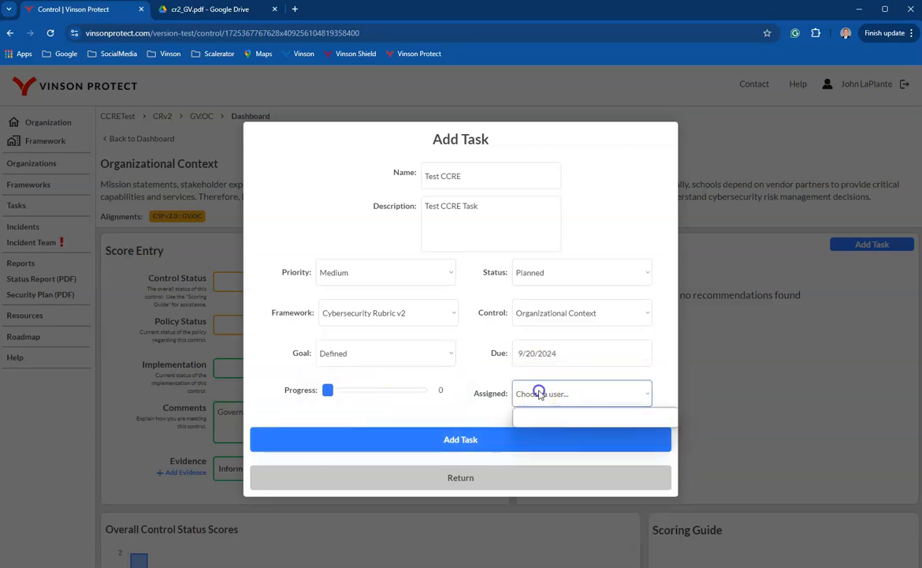
pyautogui.click(562, 426)
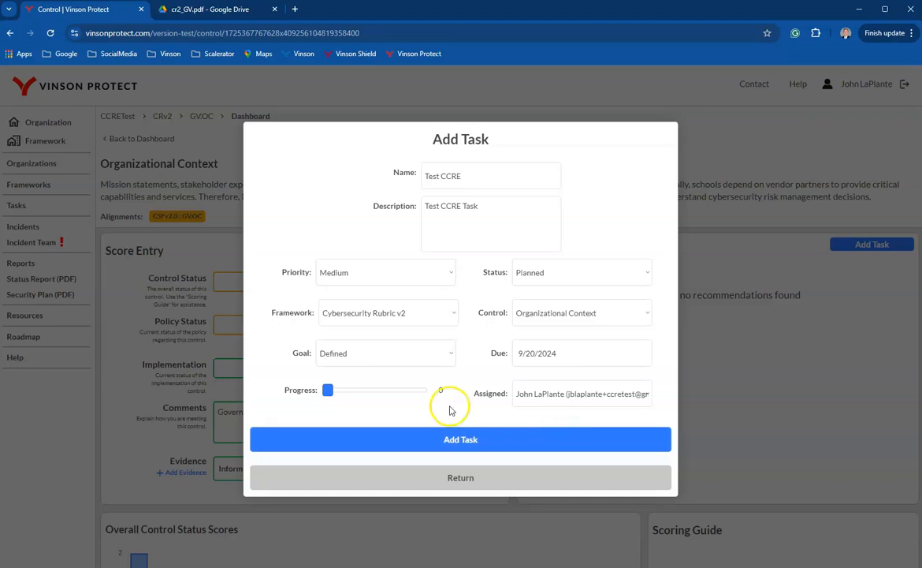
pyautogui.click(468, 437)
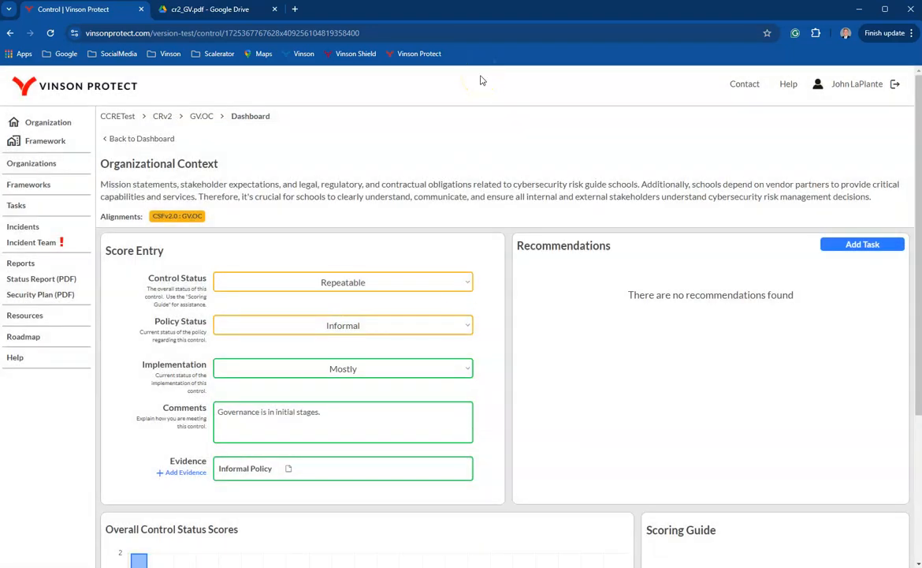
# Check the organization's task list, and return to the framework dashboard to examine its control scores and monthly history charts.
pyautogui.click(18, 205)
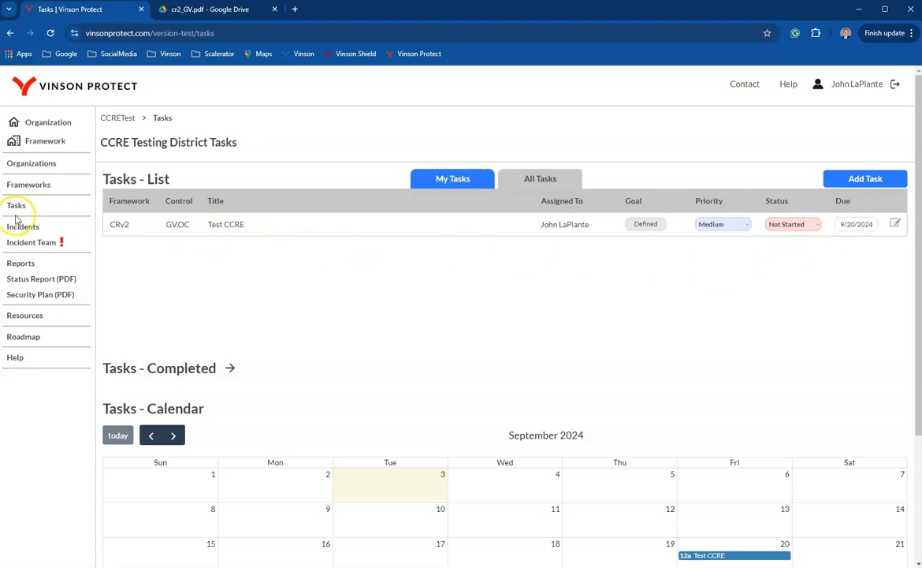
pyautogui.click(47, 145)
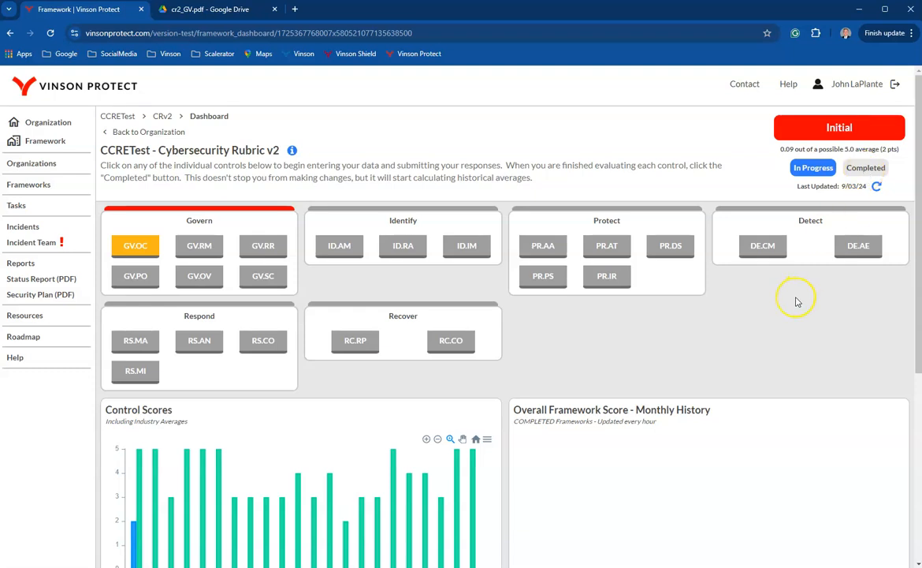
pyautogui.scroll(-2, 796, 301)
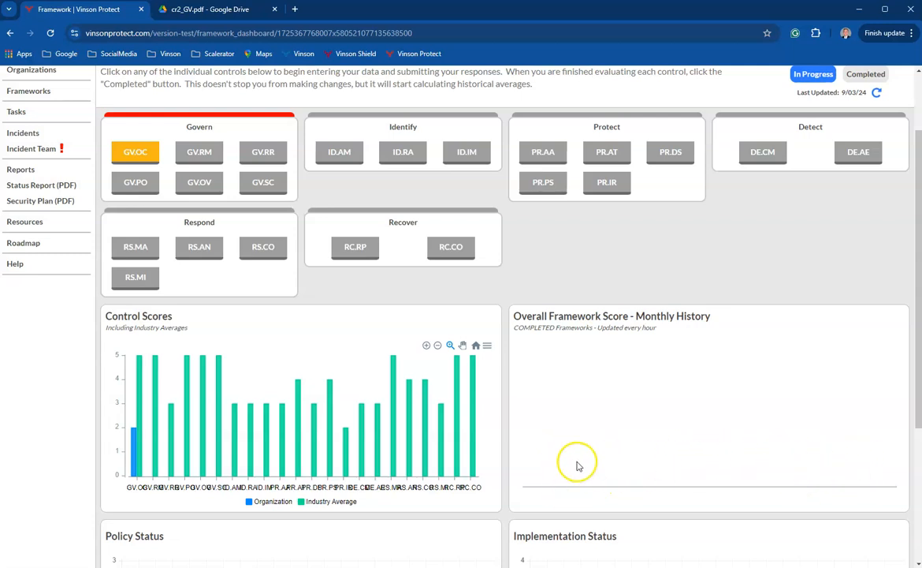
pyautogui.moveTo(514, 326); pyautogui.dragTo(588, 353)
pyautogui.click(642, 273)
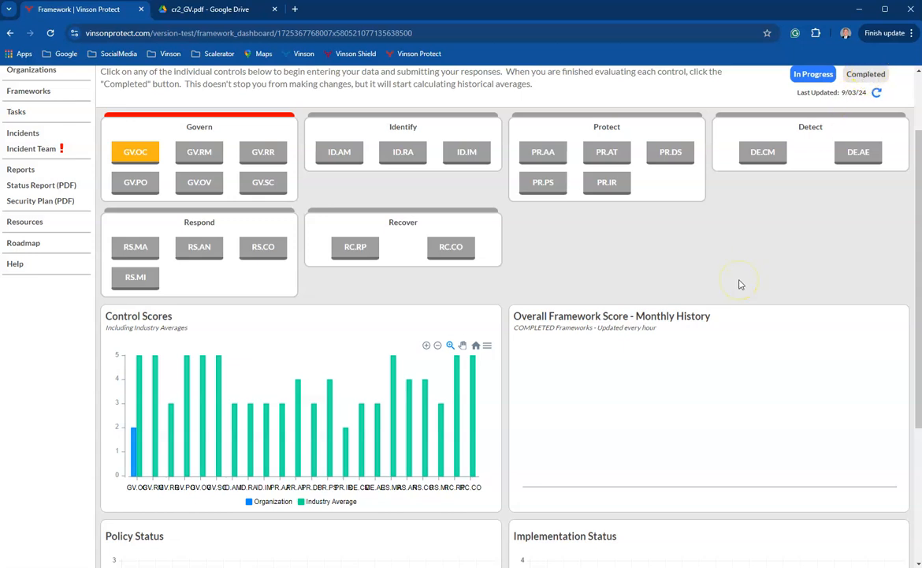
pyautogui.scroll(2, 741, 283)
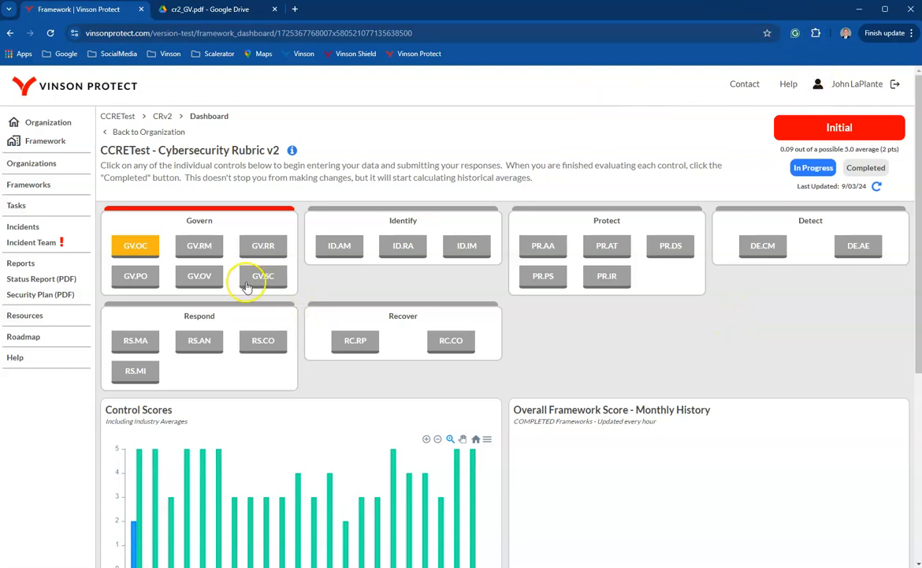
# Switch to the Test organization's Cybersecurity Rubric v2 dashboard, dismiss the Control Legend, and download its Status Report as a PDF.
pyautogui.click(860, 9)
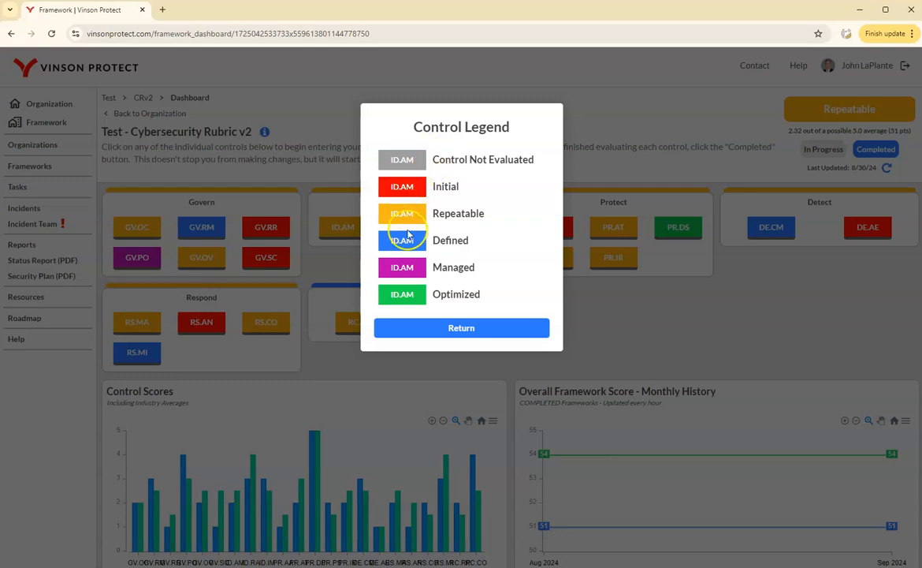
pyautogui.click(509, 328)
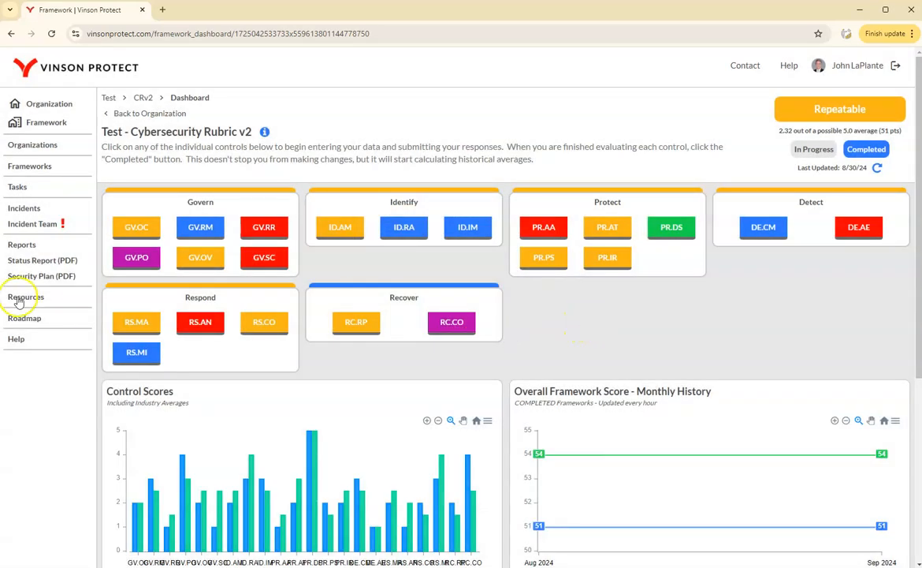
pyautogui.click(44, 261)
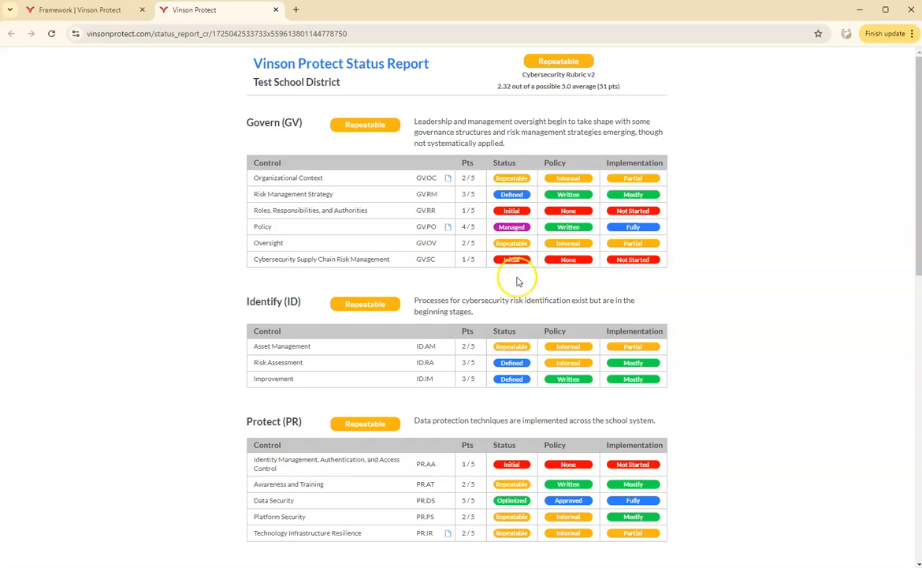
pyautogui.scroll(-10, 518, 282)
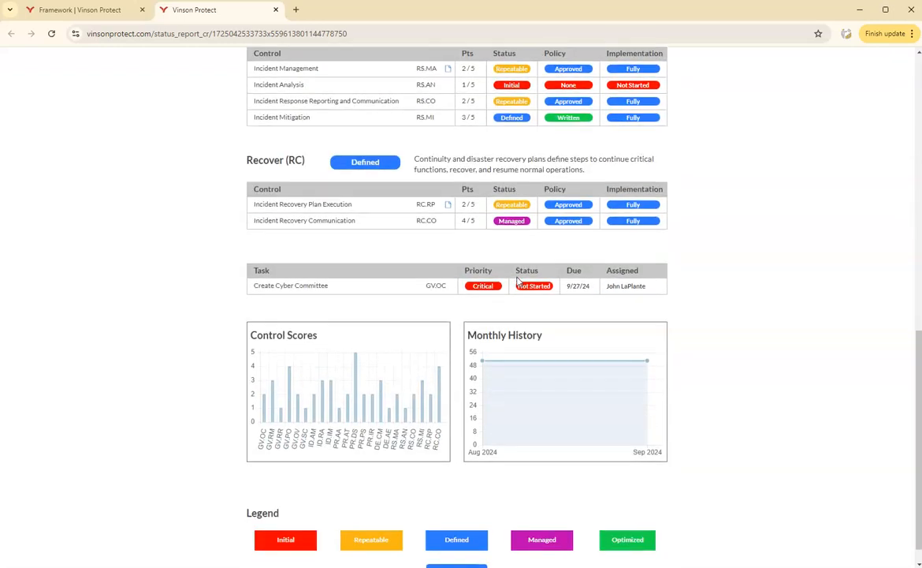
pyautogui.click(457, 545)
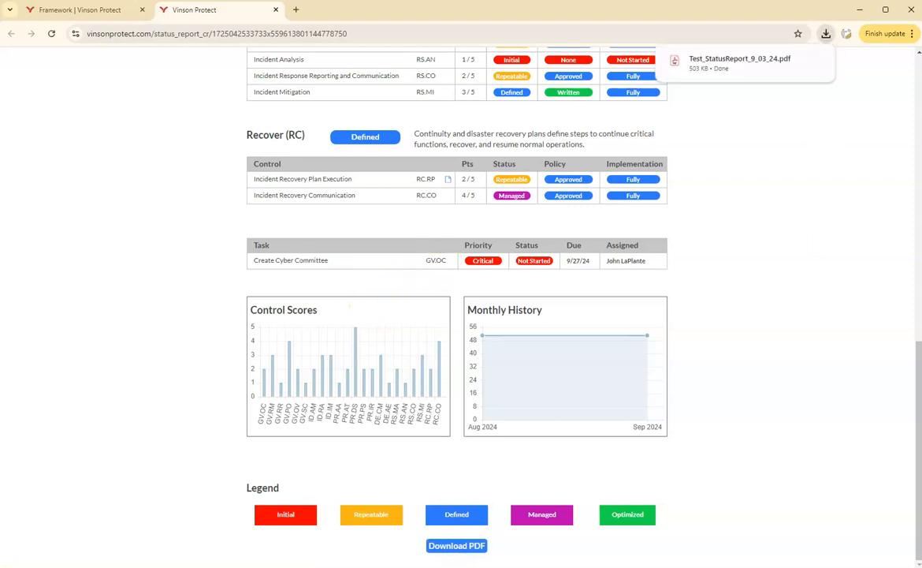
# Open the downloaded Test_StatusReport_9_03_24.pdf and look through all of its pages.
pyautogui.click(726, 62)
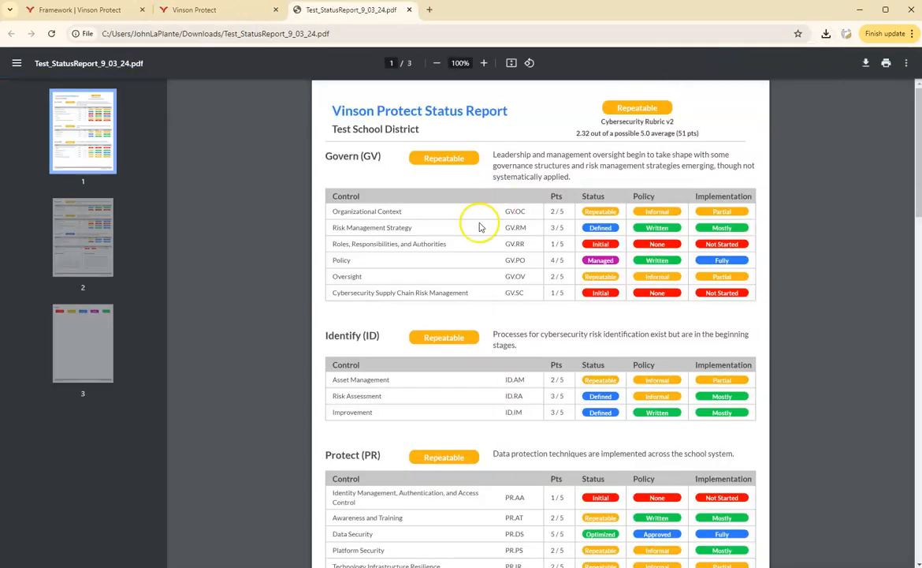
pyautogui.scroll(-15, 501, 244)
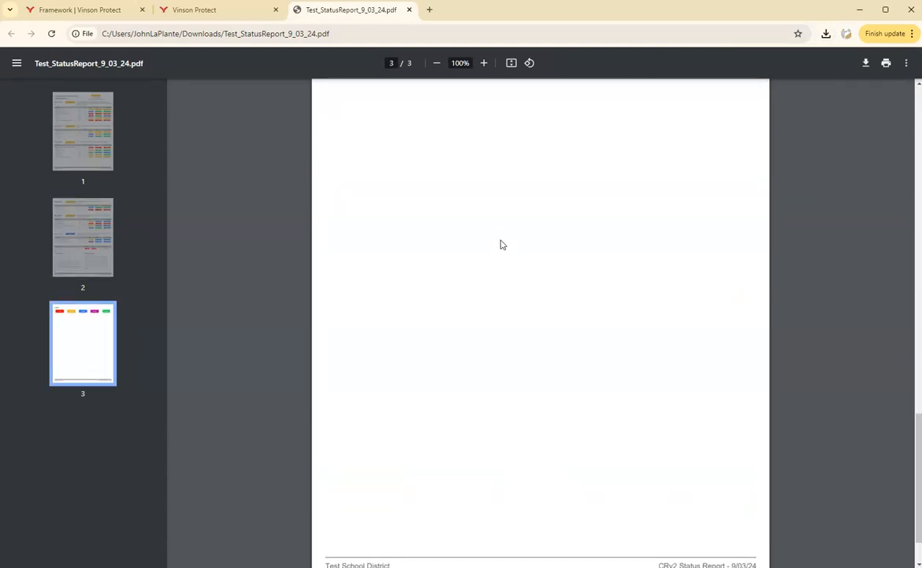
pyautogui.scroll(15, 501, 244)
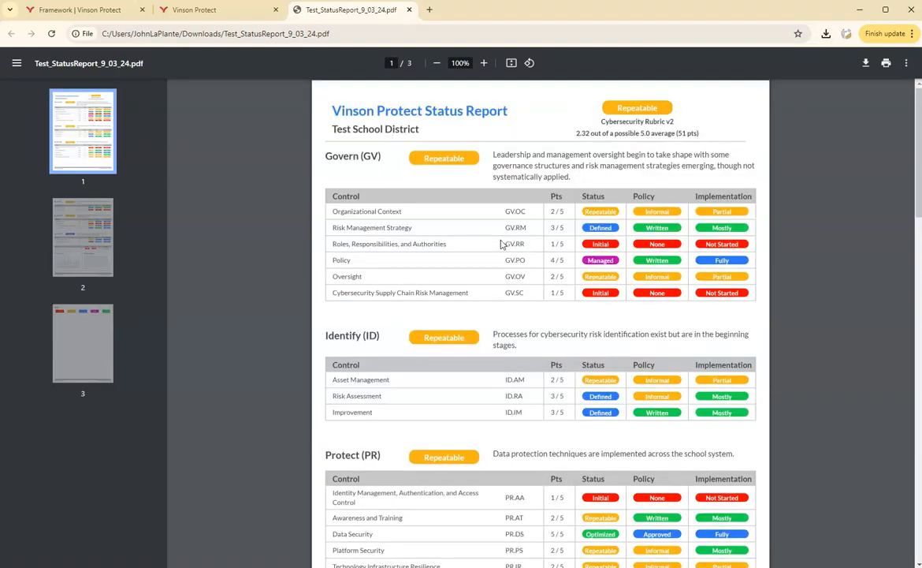
# Return to the framework dashboard, open its Security Plan report, dismiss the download notice and examine the Govern category description.
pyautogui.click(213, 11)
pyautogui.click(99, 17)
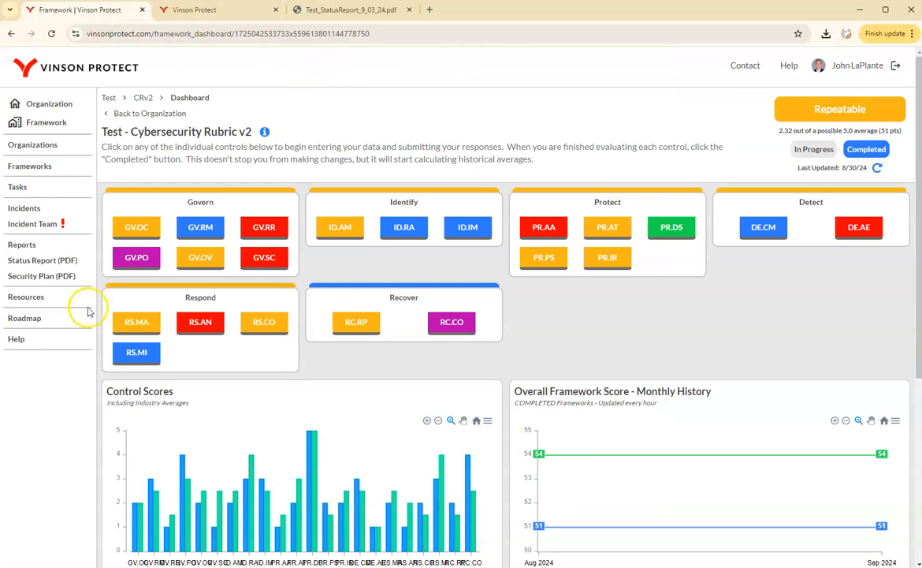
pyautogui.click(46, 277)
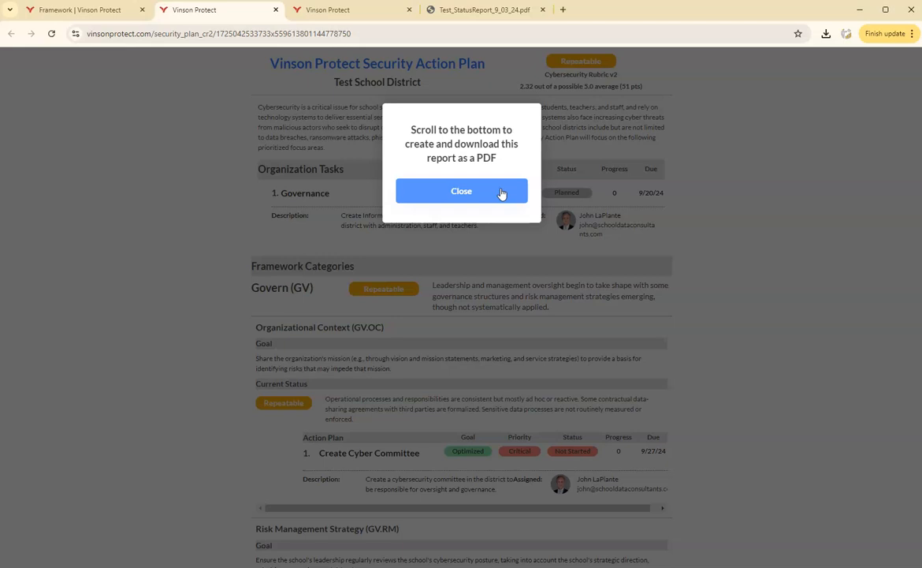
pyautogui.click(471, 191)
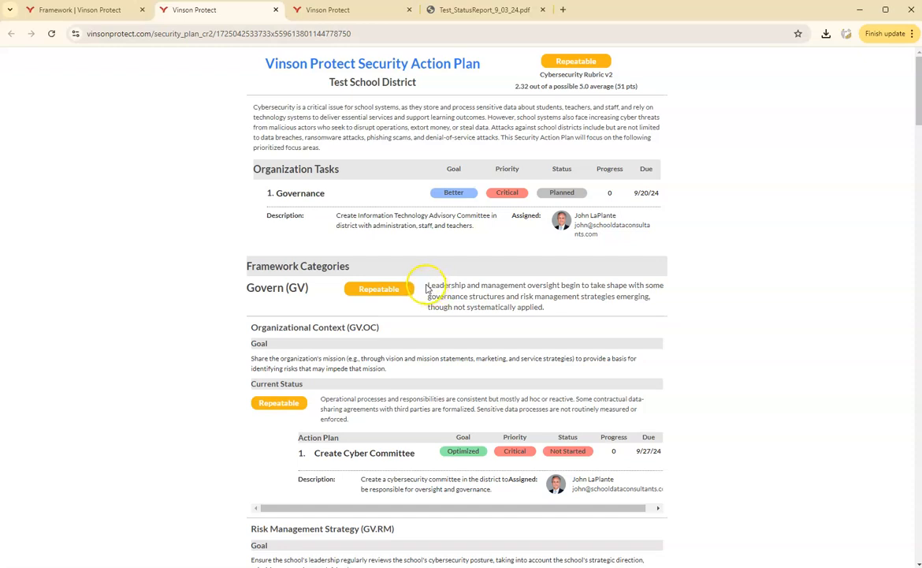
pyautogui.tripleClick(547, 301)
pyautogui.click(569, 311)
# Compare the Organizational Context level descriptions in the cr2_GV.pdf scoring guide with the control's current status text in the Security Action Plan.
pyautogui.moveTo(680, 566)
pyautogui.click(804, 558)
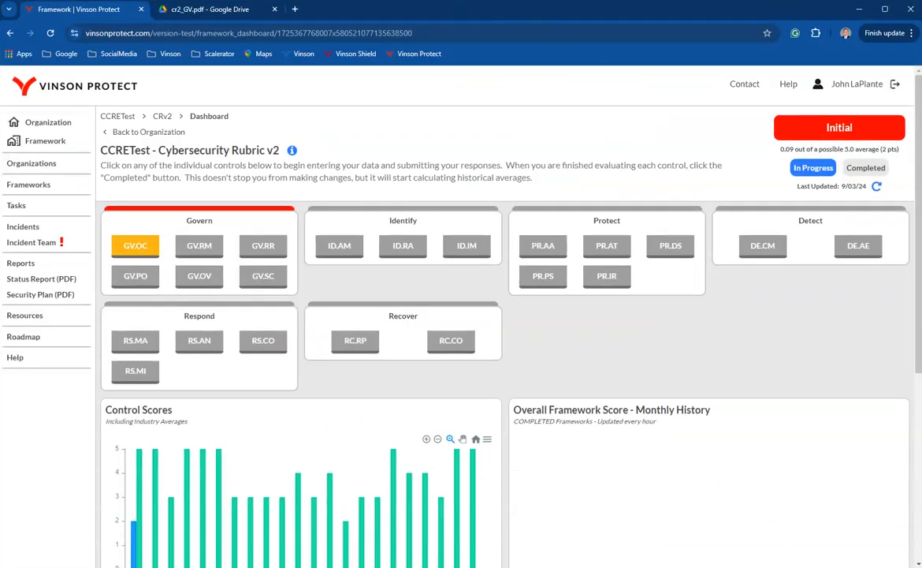
pyautogui.click(238, 9)
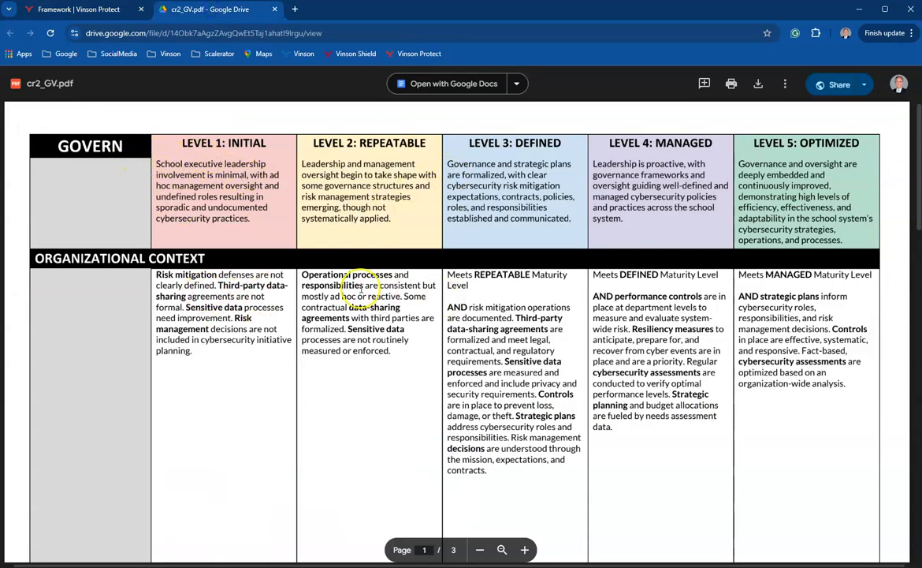
pyautogui.moveTo(157, 275); pyautogui.dragTo(225, 344)
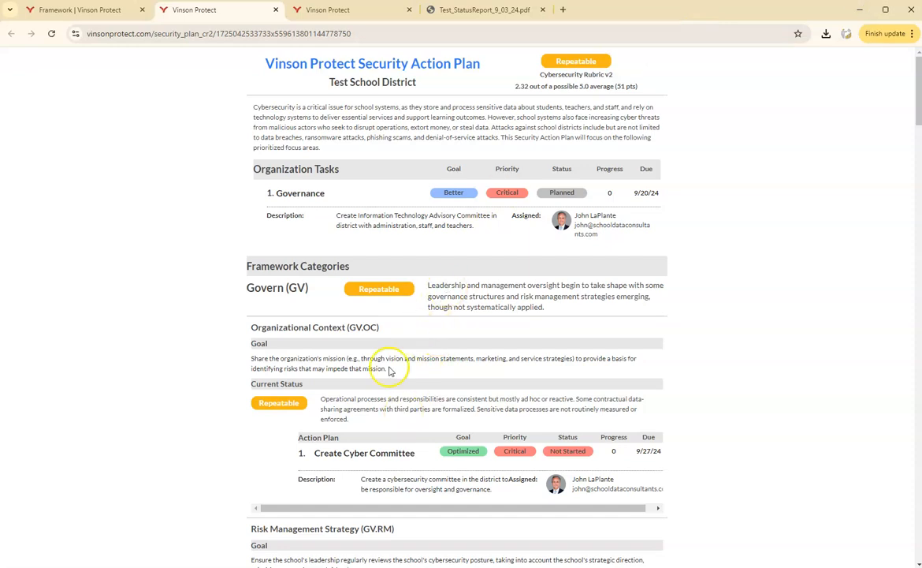
pyautogui.moveTo(329, 399); pyautogui.dragTo(357, 420)
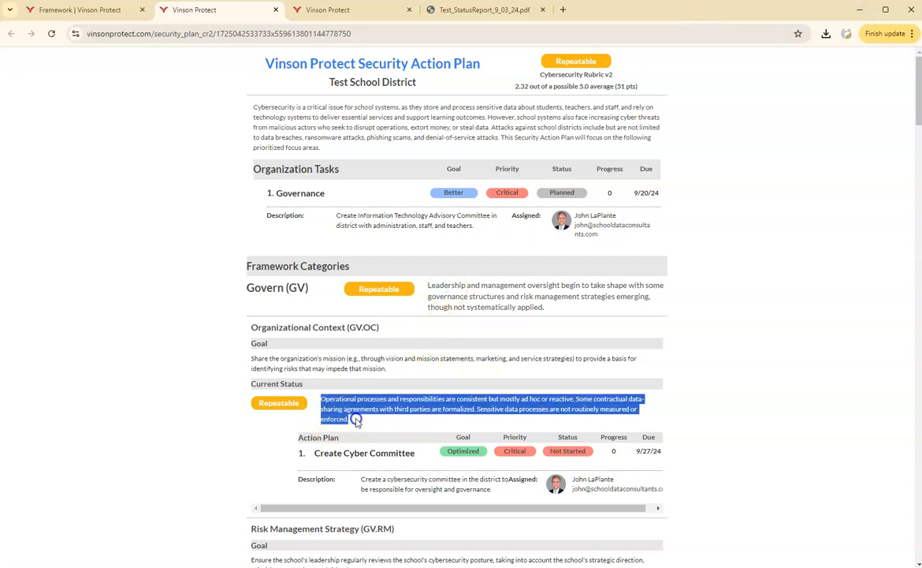
pyautogui.click(372, 423)
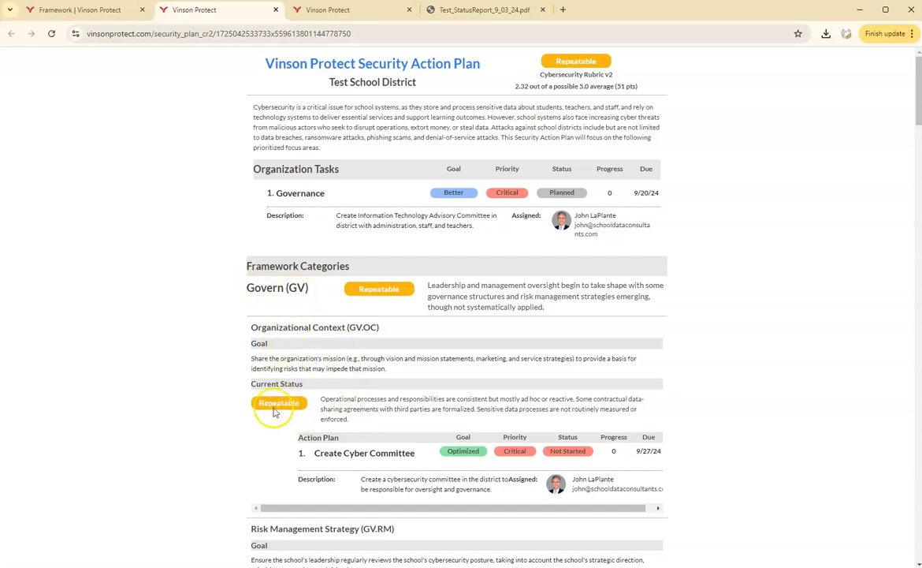
# Review the Security Action Plan from the Organizational Context status through the Recover category and download the plan as a PDF.
pyautogui.moveTo(322, 398); pyautogui.dragTo(365, 418)
pyautogui.click(389, 420)
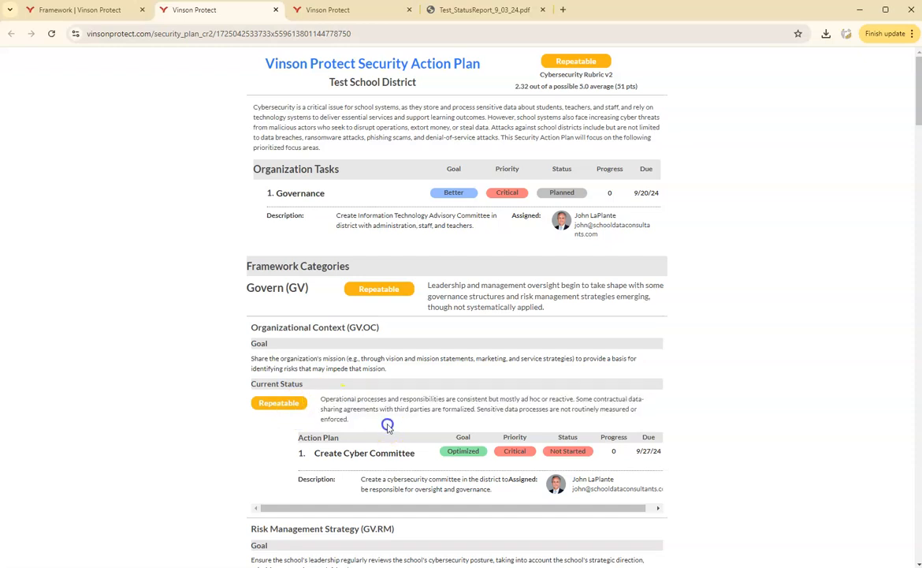
pyautogui.scroll(-1, 389, 424)
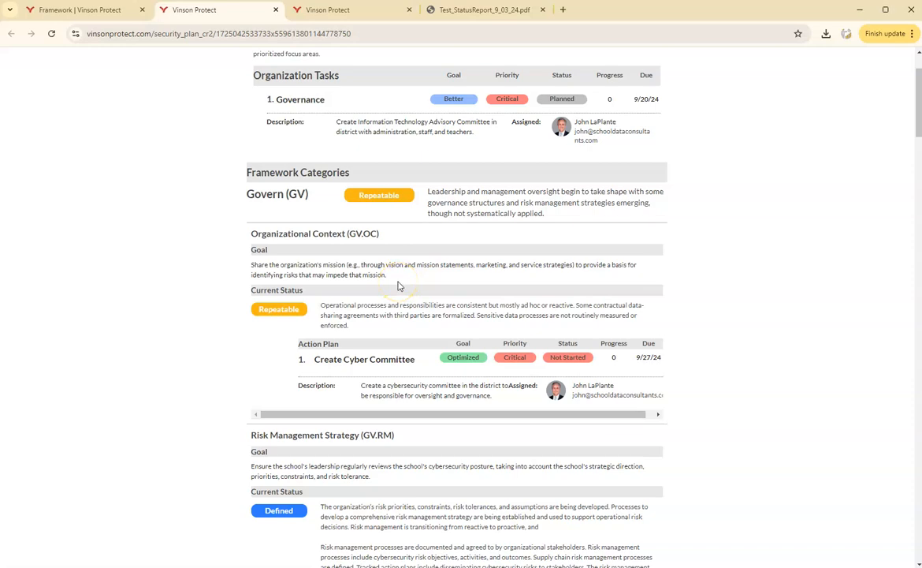
pyautogui.scroll(-7, 398, 286)
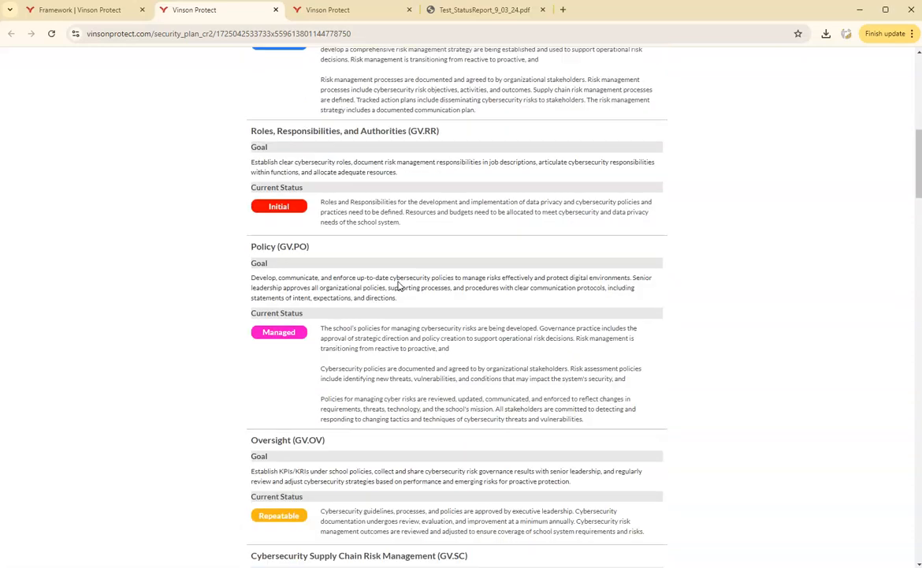
pyautogui.scroll(-10, 398, 282)
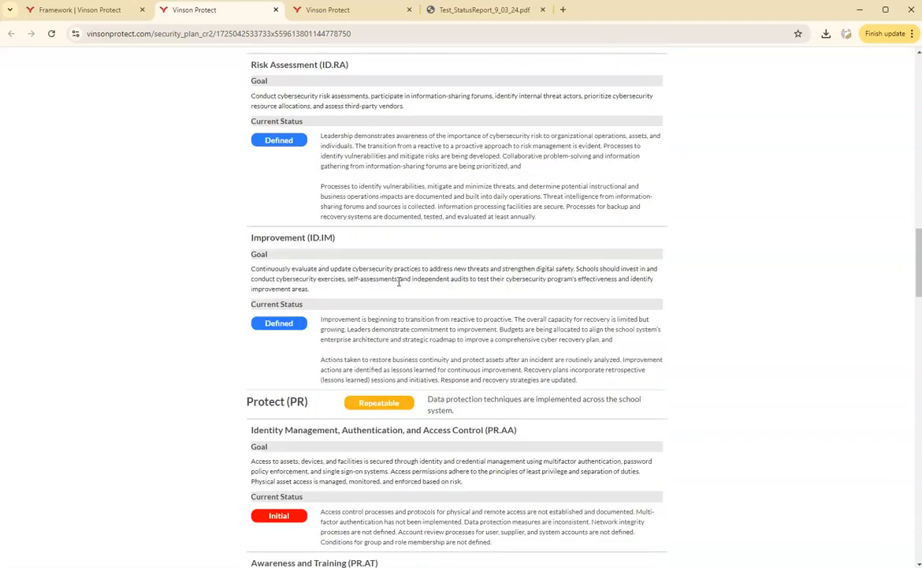
pyautogui.scroll(-18, 398, 282)
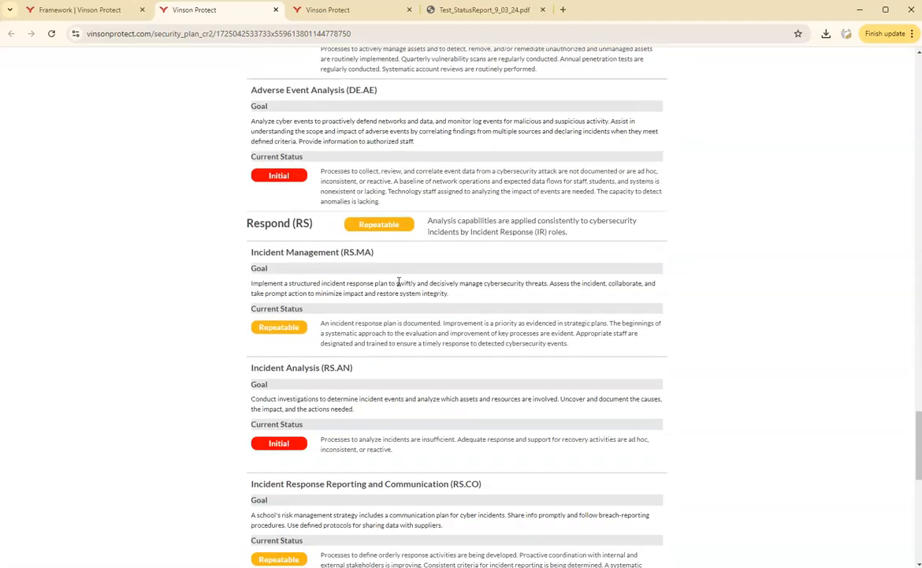
pyautogui.scroll(-3, 398, 281)
pyautogui.click(466, 540)
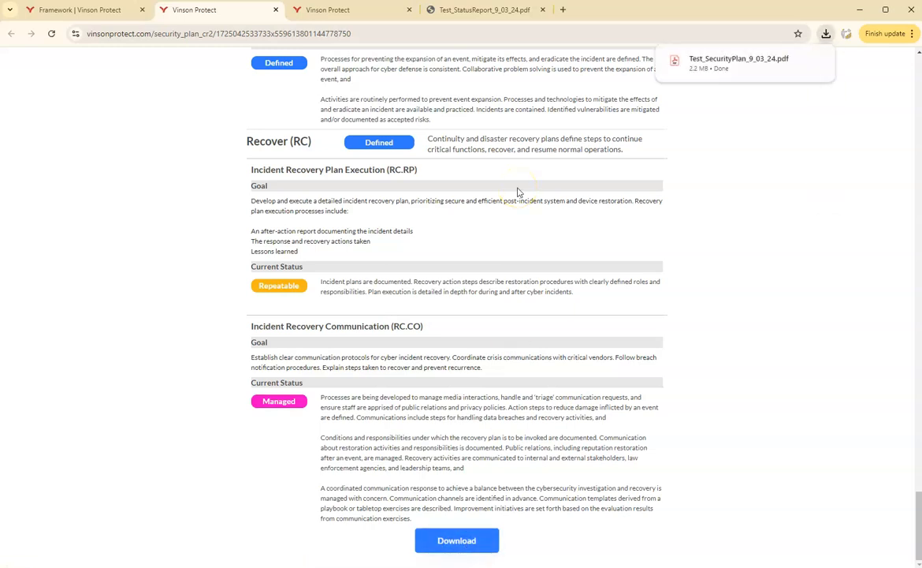
# Open the downloaded Test_SecurityPlan_9_03_24.pdf and look through its Govern and Identify pages.
pyautogui.click(715, 63)
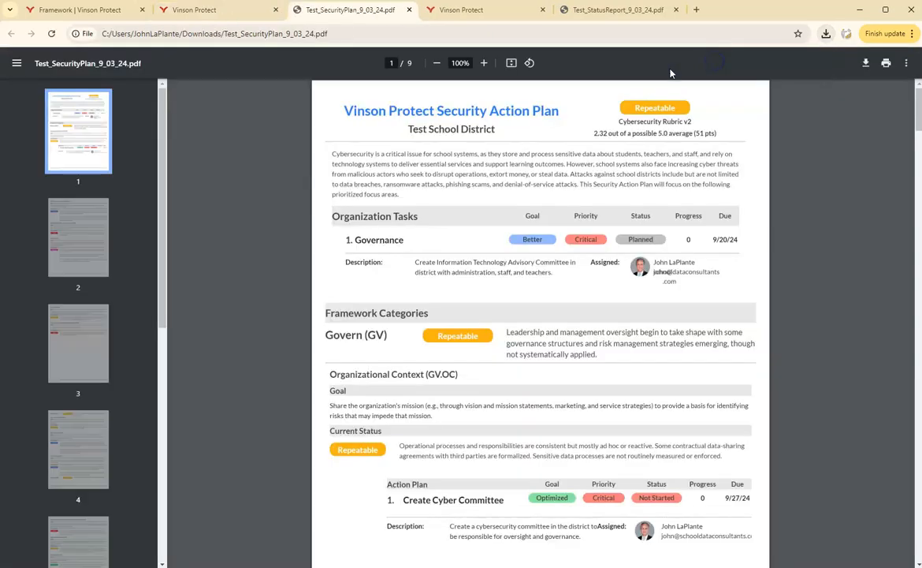
pyautogui.scroll(-6, 669, 268)
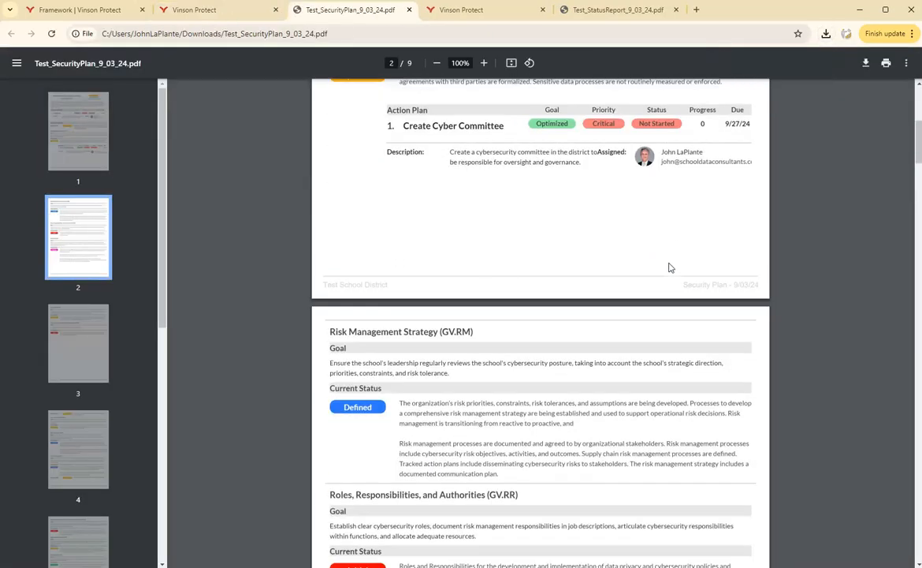
pyautogui.scroll(-7, 670, 268)
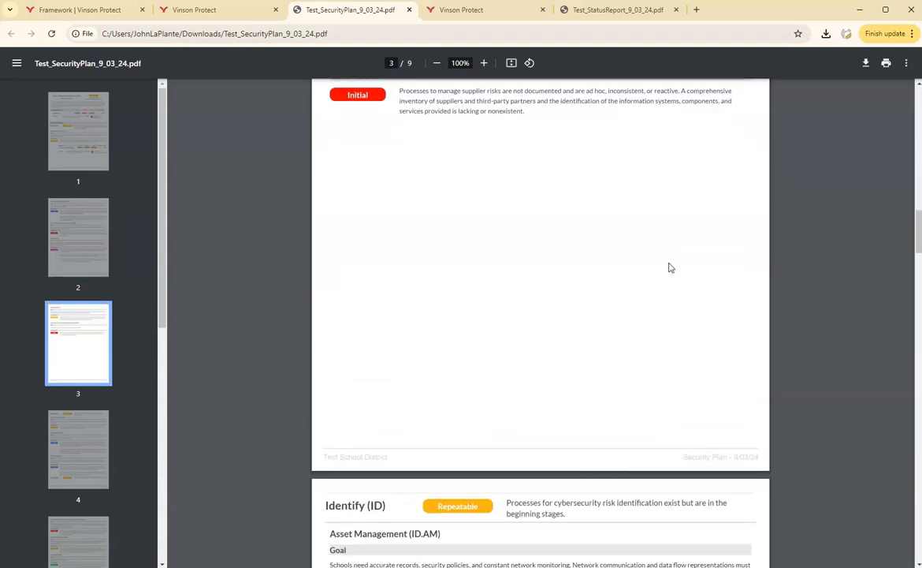
pyautogui.scroll(-6, 670, 268)
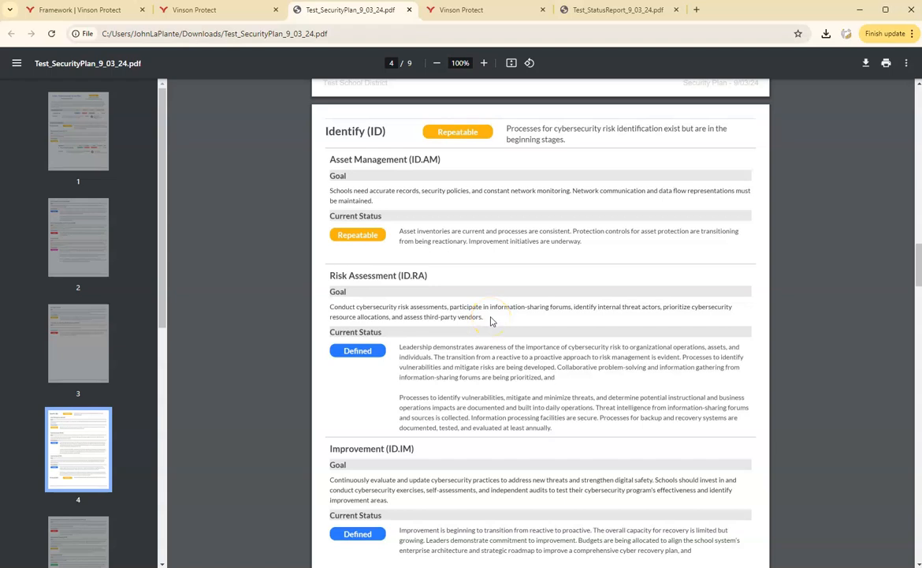
pyautogui.scroll(-12, 490, 321)
pyautogui.scroll(15, 490, 321)
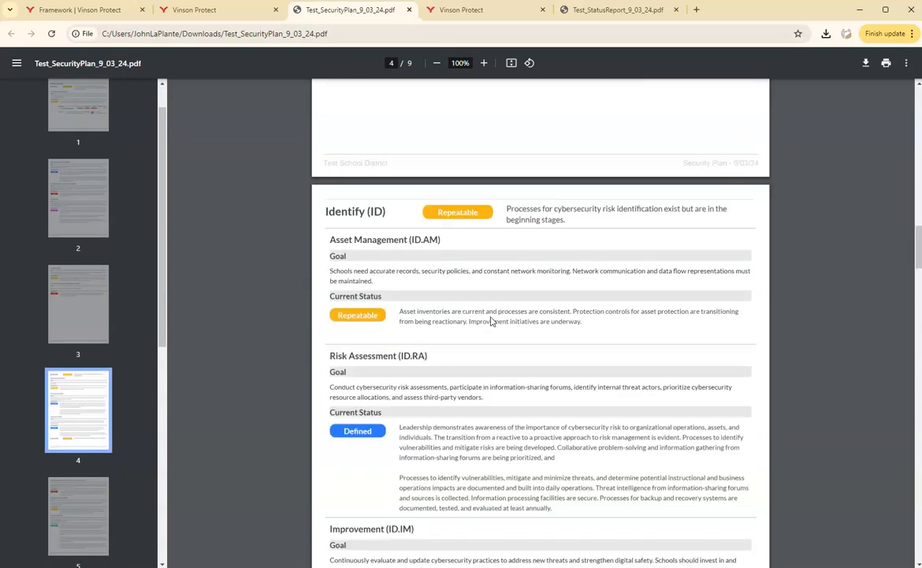
pyautogui.scroll(5, 491, 320)
# Return from the PDF to the Test School District organization dashboard and open its list of frameworks.
pyautogui.click(100, 12)
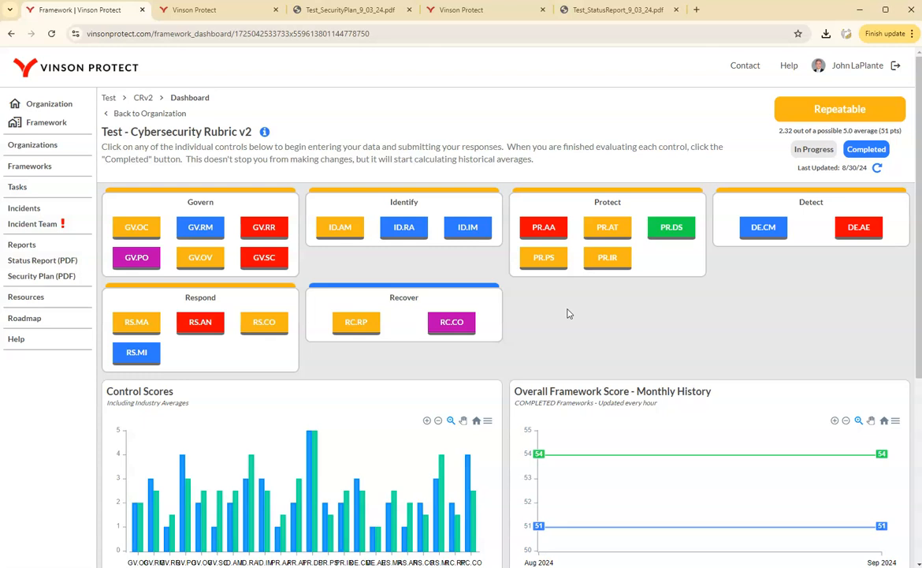
pyautogui.click(47, 109)
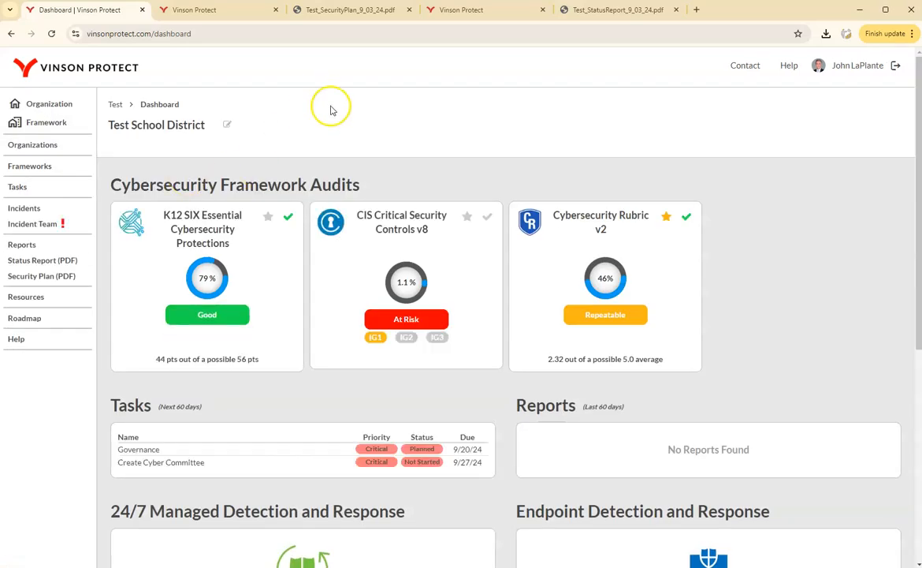
pyautogui.click(35, 168)
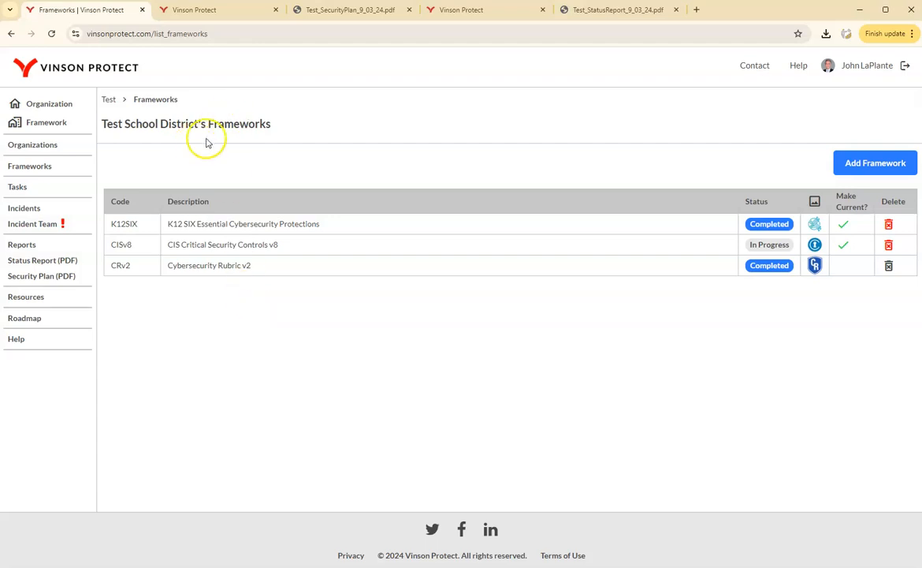
# Examine which frameworks can be added to Test School District, and close the Add Framework dialog without adding one.
pyautogui.click(868, 163)
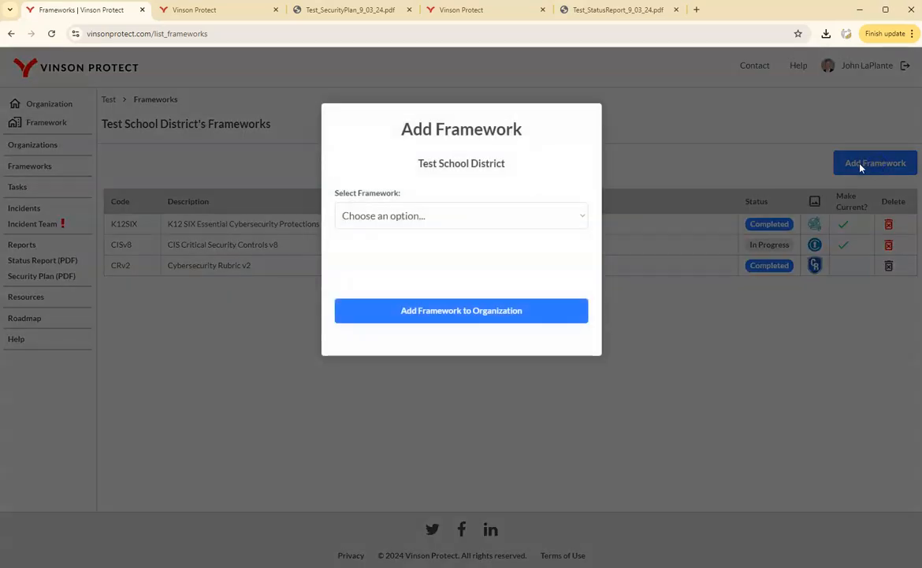
pyautogui.click(391, 221)
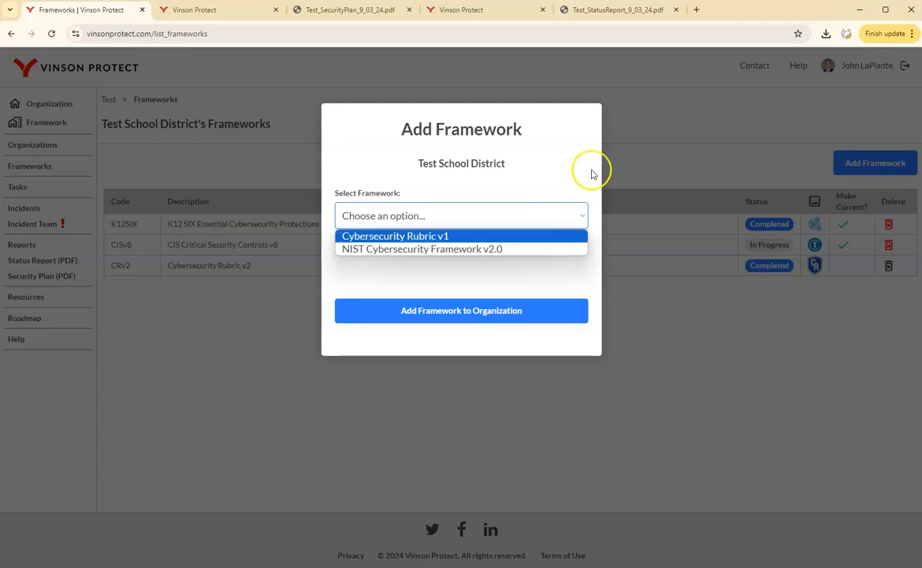
pyautogui.click(673, 114)
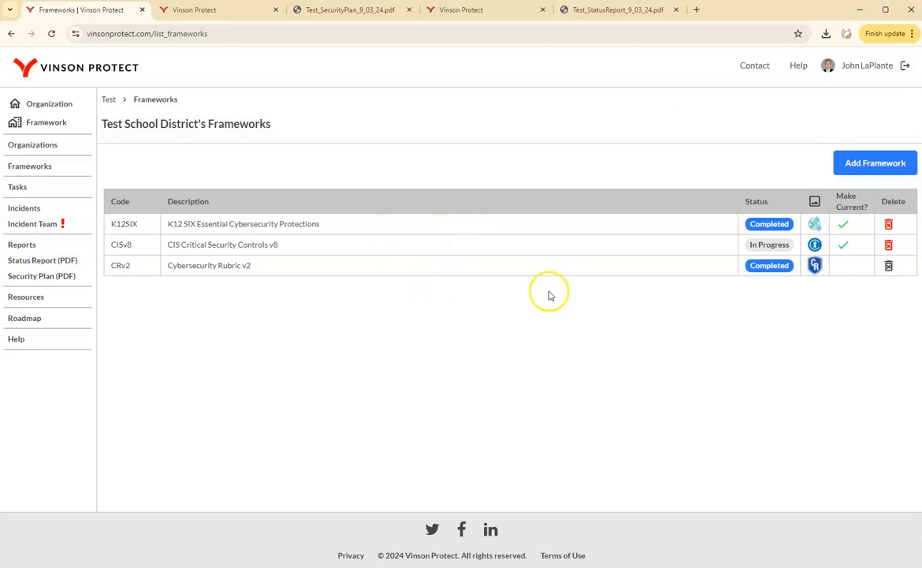
# Make CIS Critical Security Controls v8 the current framework for Test School District.
pyautogui.click(844, 224)
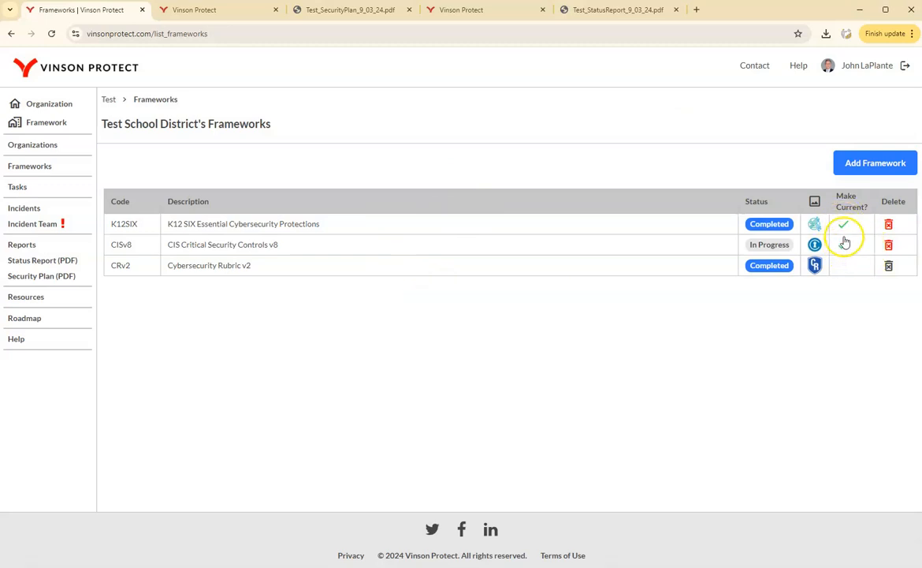
pyautogui.click(844, 245)
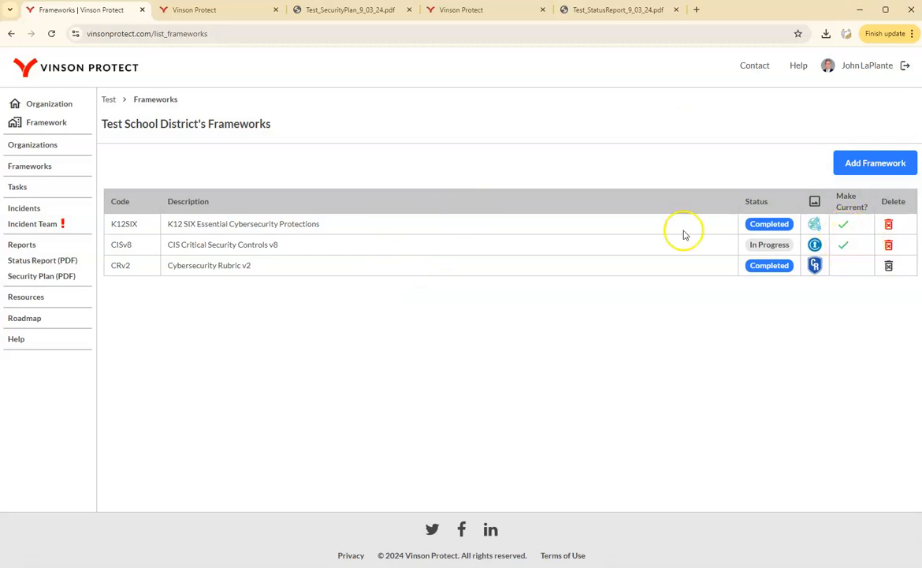
pyautogui.click(843, 265)
pyautogui.click(842, 248)
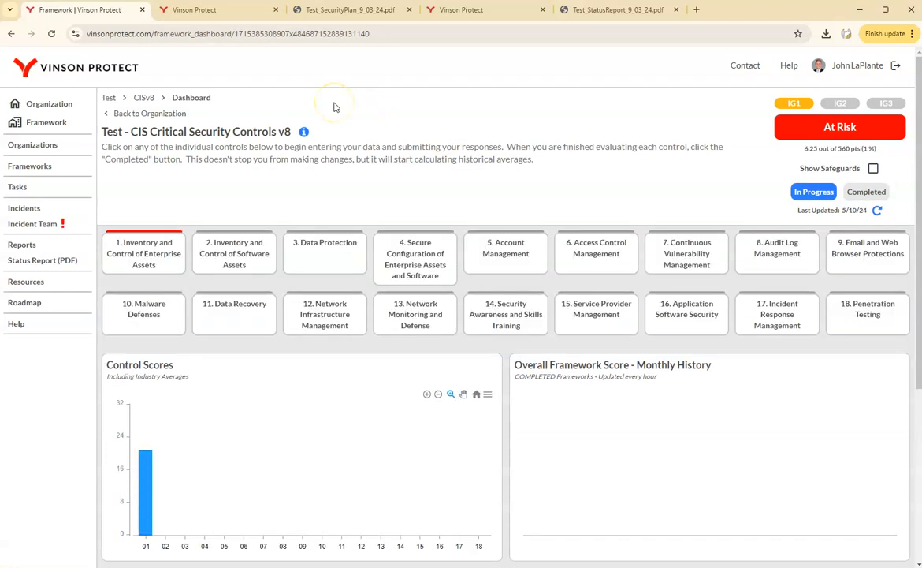
pyautogui.click(334, 127)
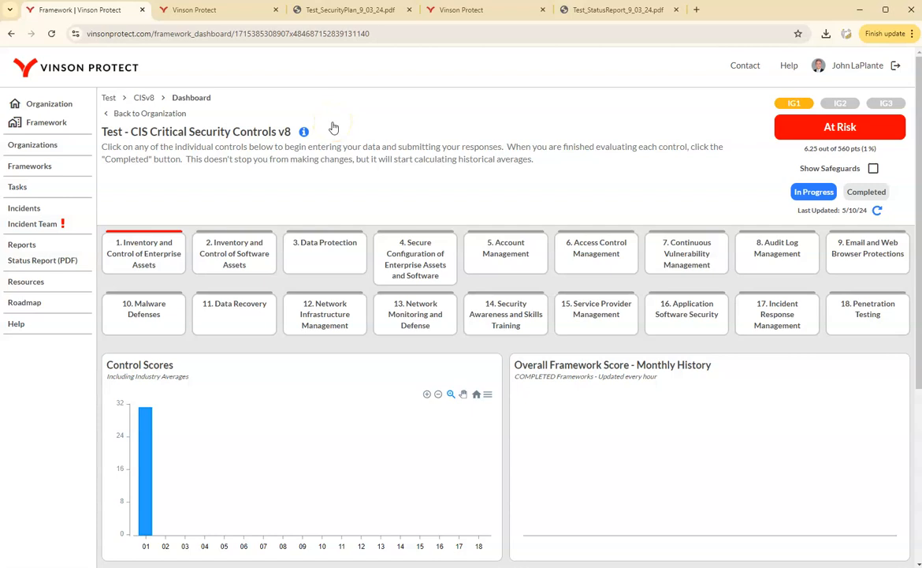
pyautogui.click(334, 128)
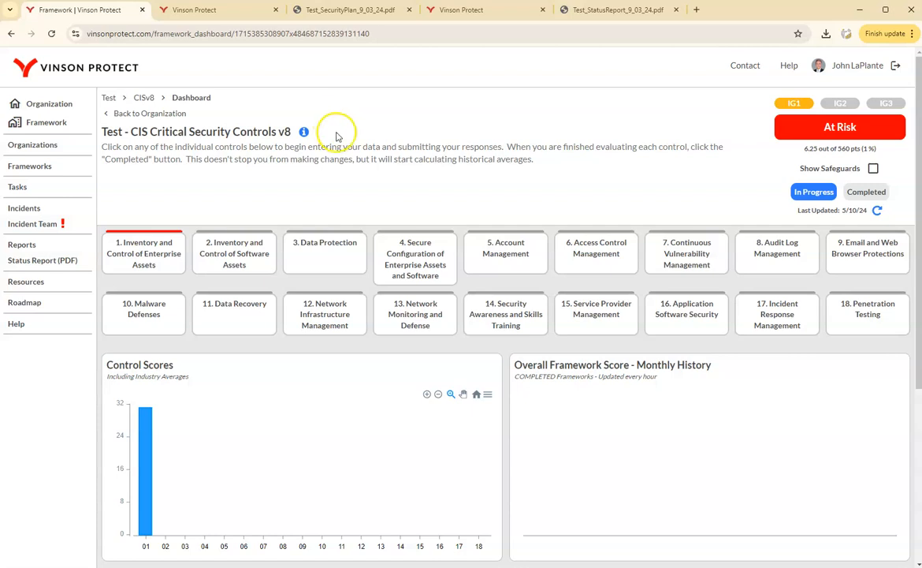